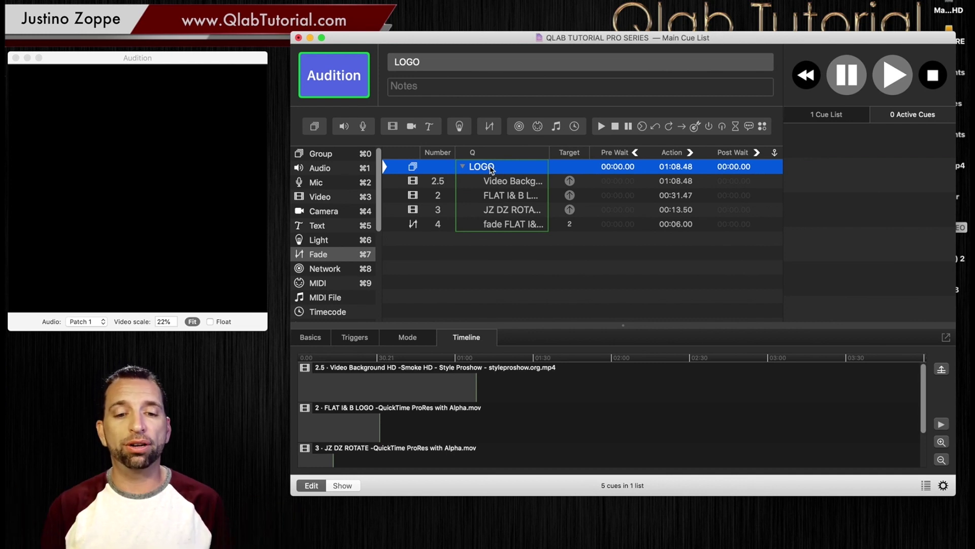
# Add a Text cue below the LOGO group and send it to the QLAB TV (LCDTV) surface
pyautogui.click(326, 227)
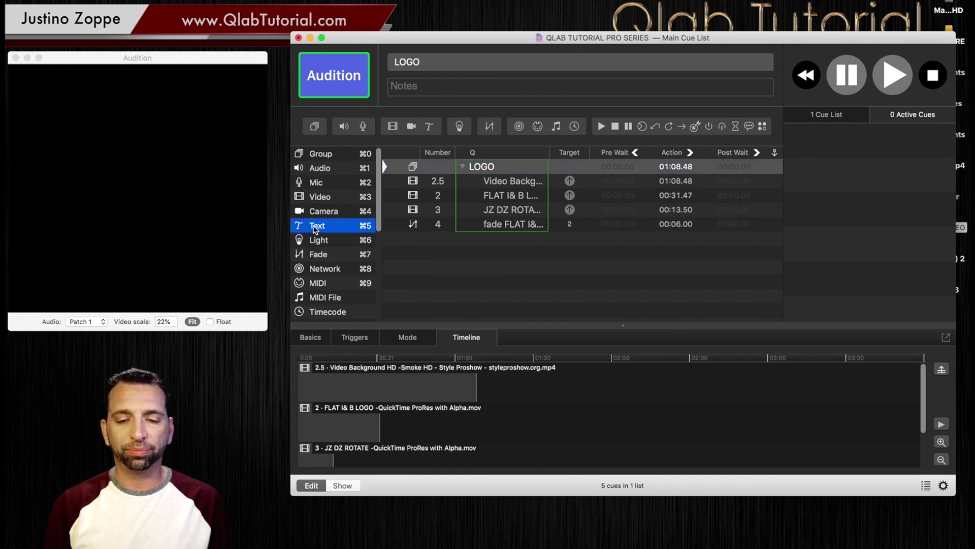
pyautogui.moveTo(315, 230); pyautogui.dragTo(466, 255)
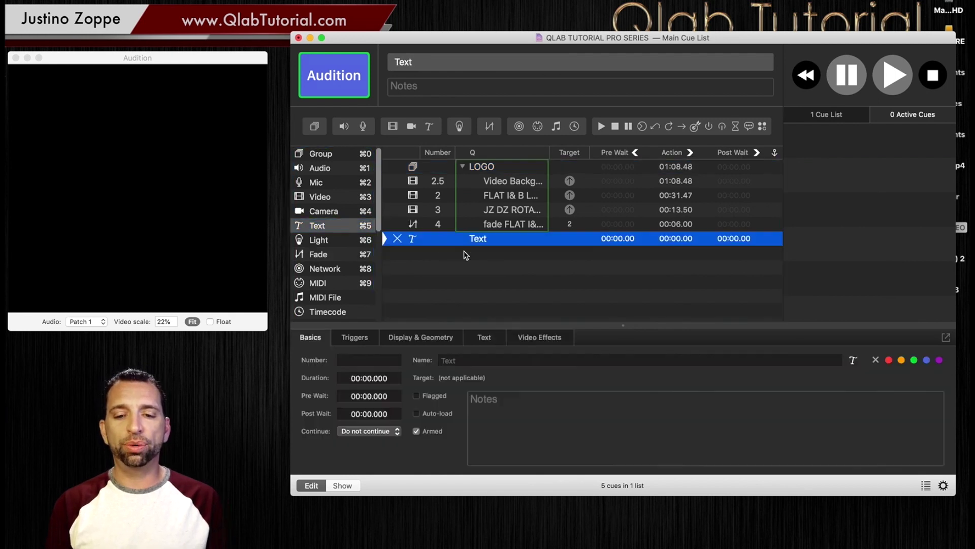
pyautogui.click(416, 338)
pyautogui.click(403, 361)
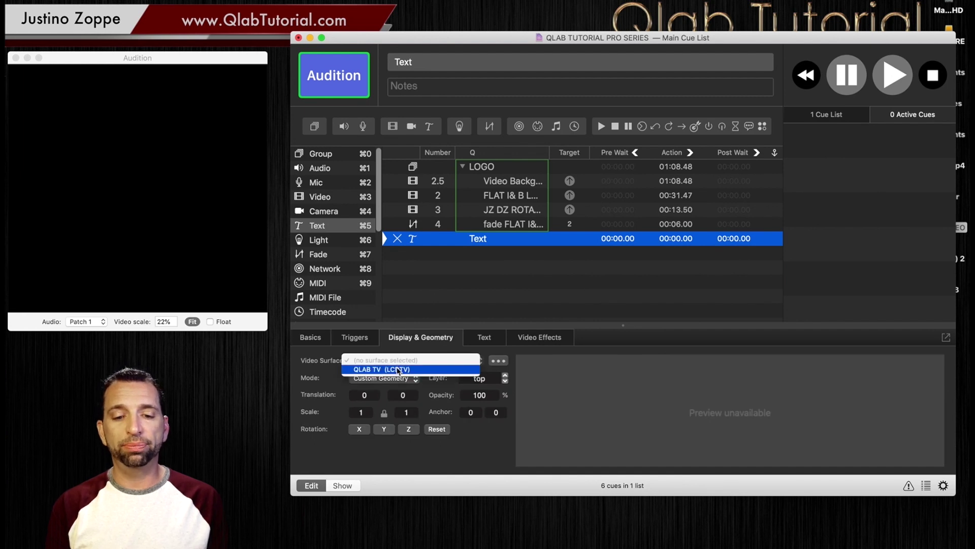
pyautogui.click(399, 370)
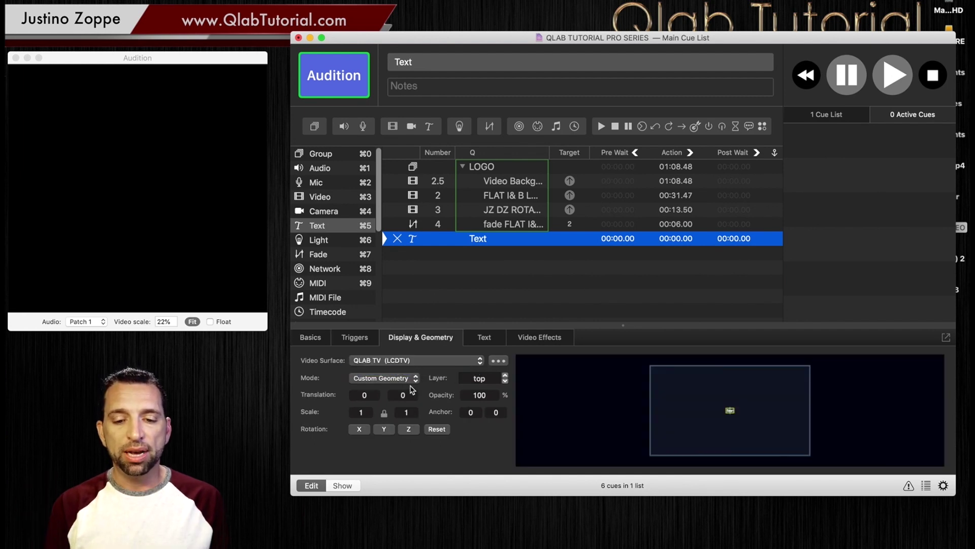
# Replace the placeholder 'Text' with 'SHOWTIME at 7:30pm'
pyautogui.click(485, 338)
pyautogui.doubleClick(617, 373)
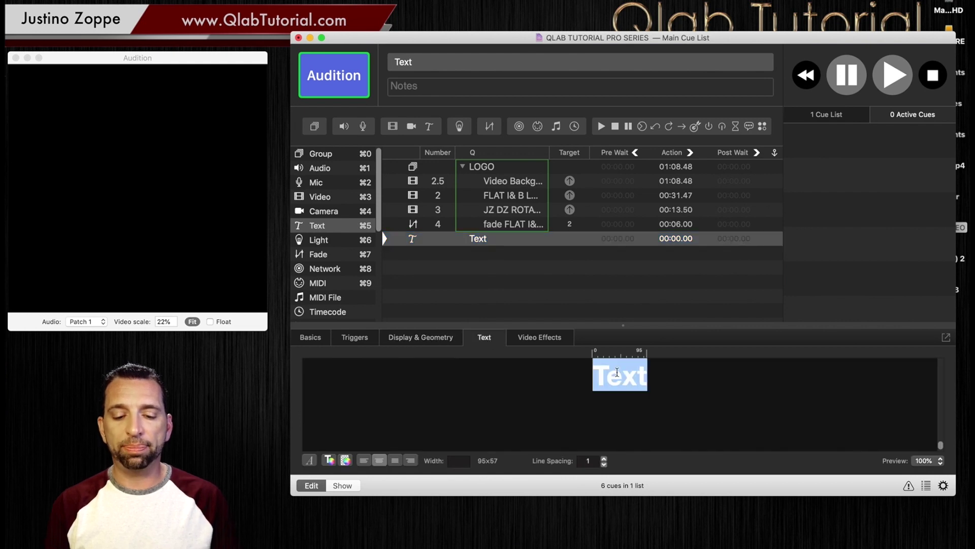
pyautogui.write('SHOWIME')
pyautogui.press('BackSpace')
pyautogui.press('BackSpace')
pyautogui.press('BackSpace')
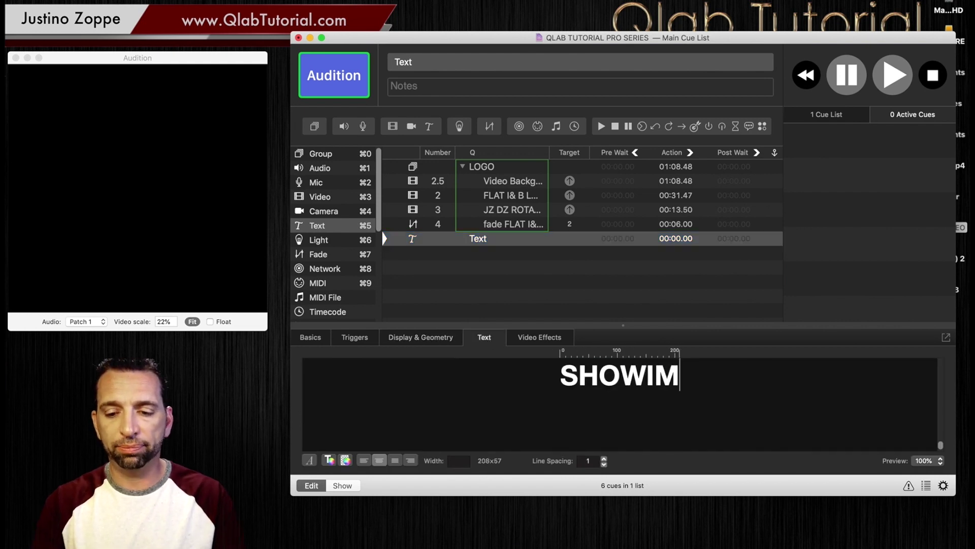
pyautogui.write('TIME at ')
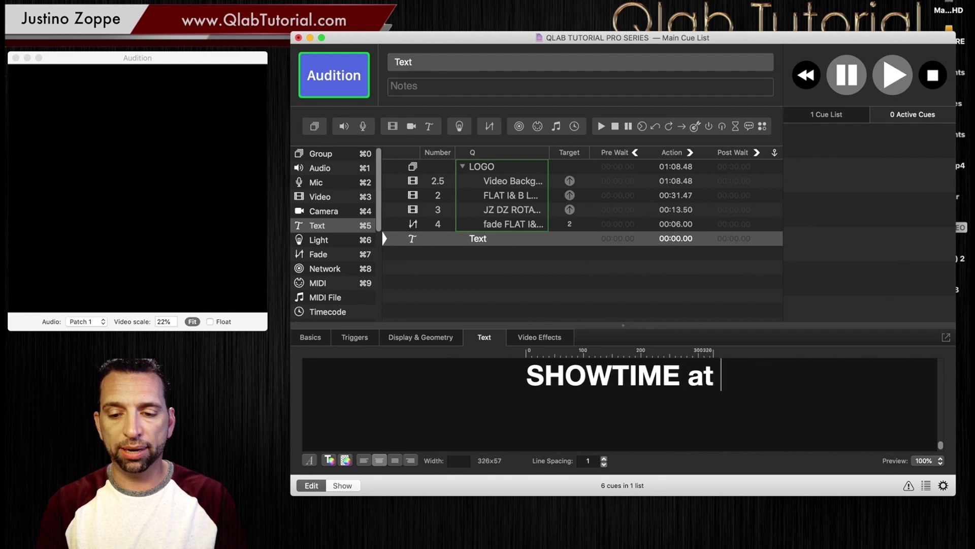
pyautogui.write('7')
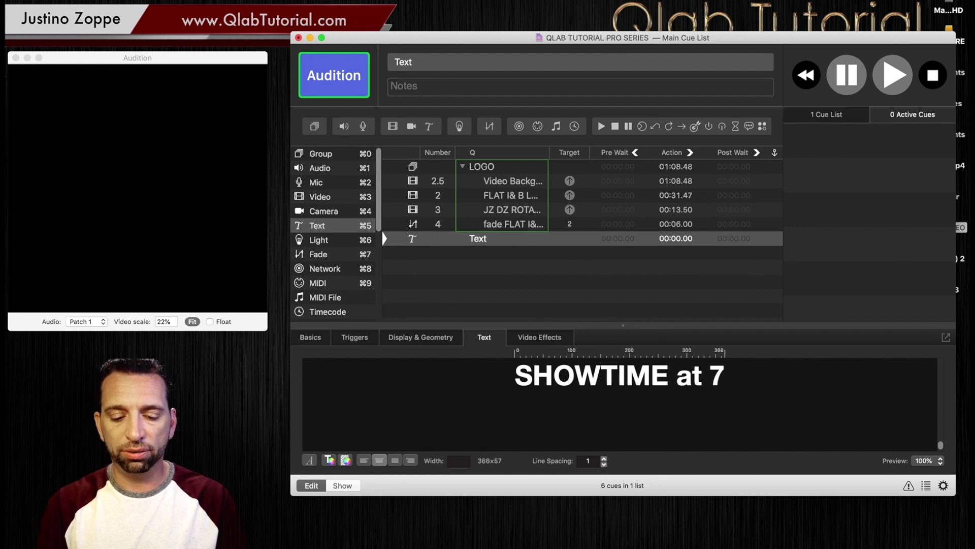
pyautogui.write(':30pm')
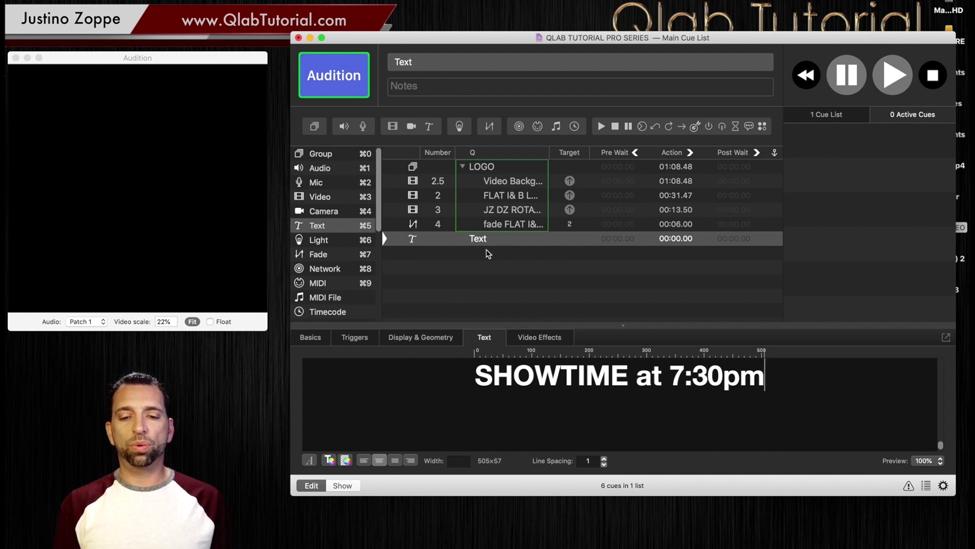
pyautogui.click(489, 251)
# Raise the SHOWTIME cue's font size to 100 and its scale to about 2.018
pyautogui.click(494, 242)
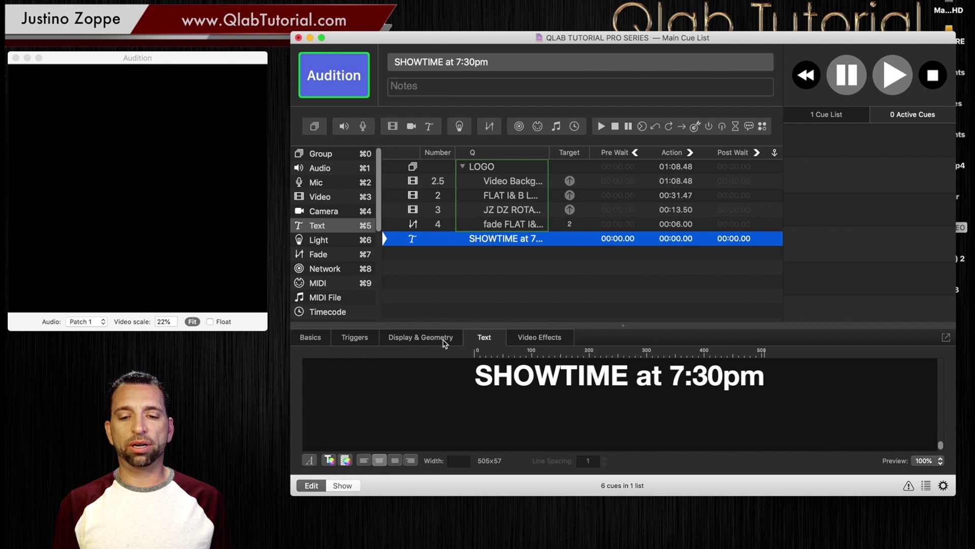
pyautogui.click(444, 341)
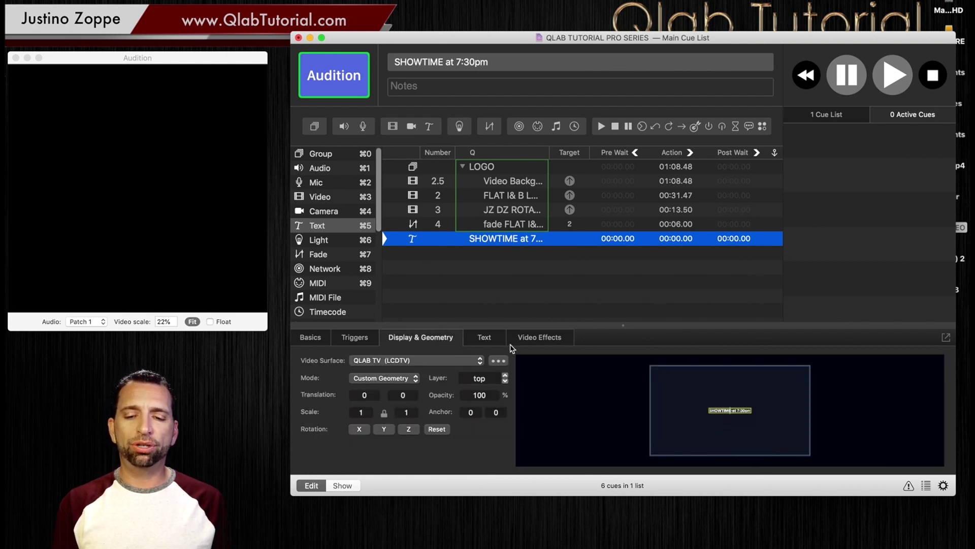
pyautogui.click(496, 342)
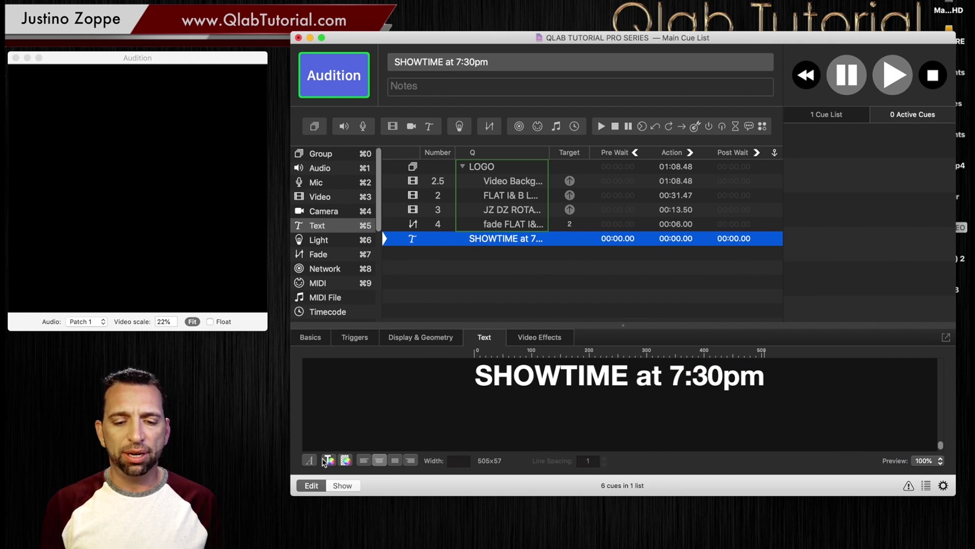
pyautogui.click(310, 461)
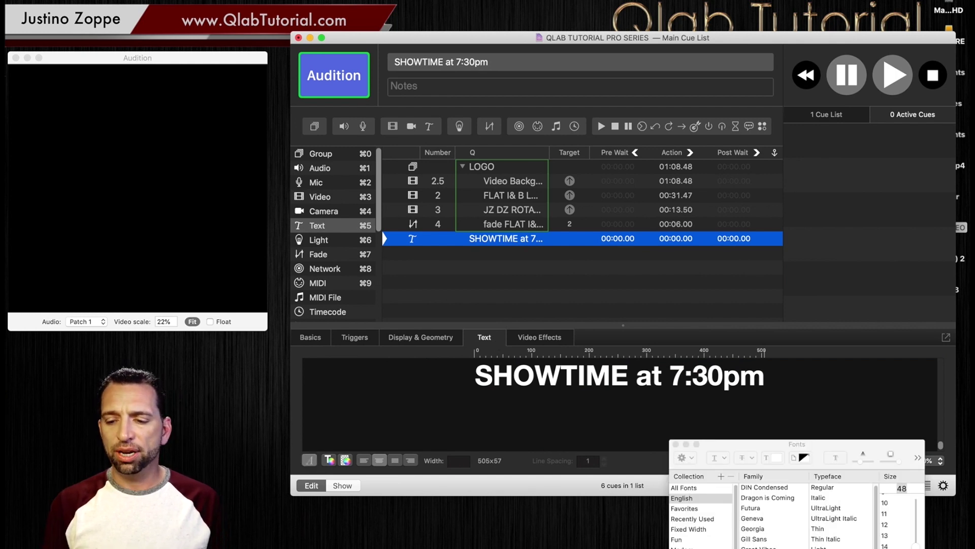
pyautogui.moveTo(918, 546); pyautogui.dragTo(916, 503)
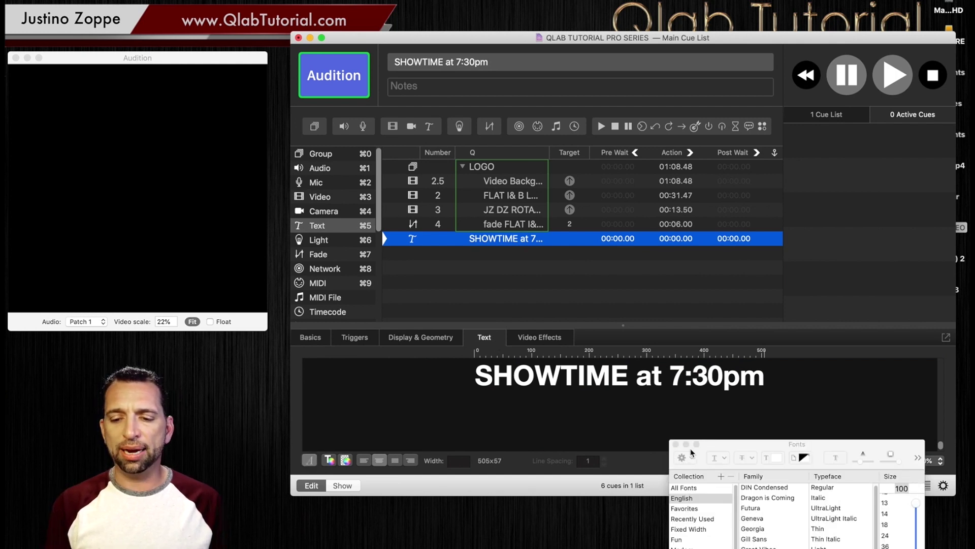
pyautogui.click(677, 444)
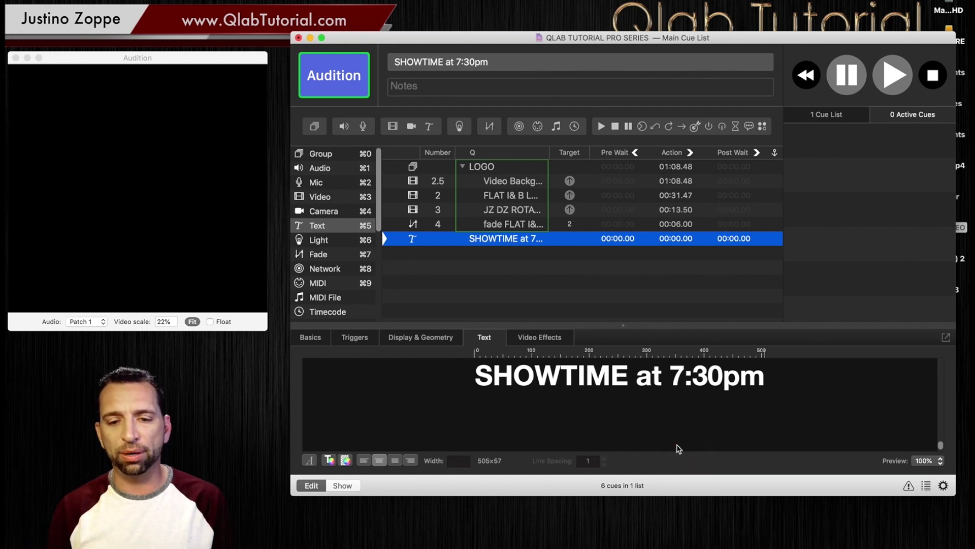
pyautogui.click(420, 341)
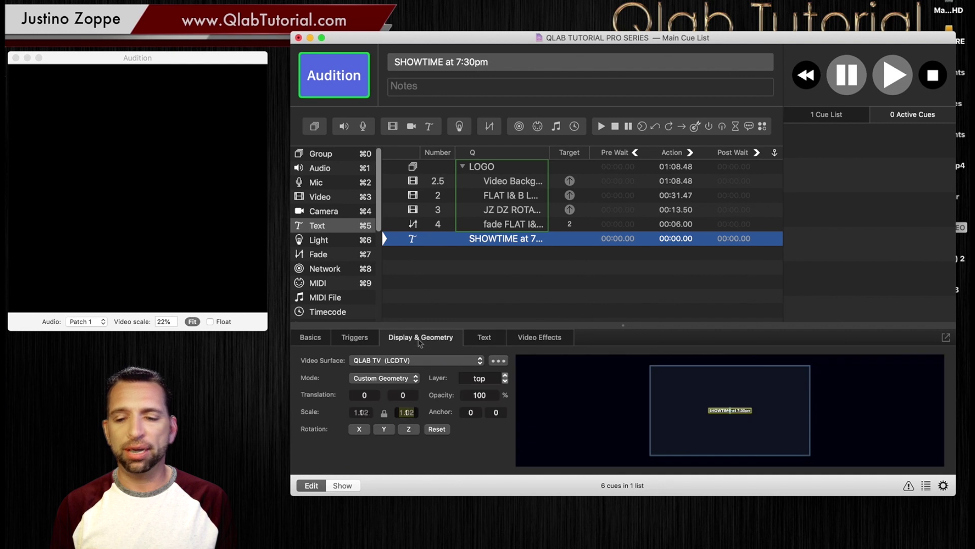
pyautogui.moveTo(407, 412); pyautogui.dragTo(407, 387)
# Rewrite the text as 'SHOWTIME' over '7:30 & 9:30pm' and centre both lines
pyautogui.click(484, 339)
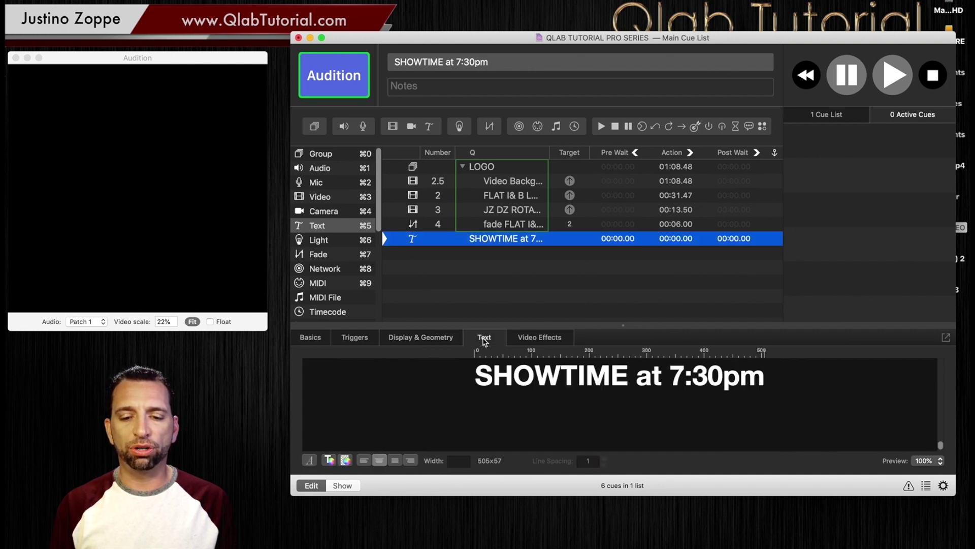
pyautogui.click(630, 376)
pyautogui.press('Return')
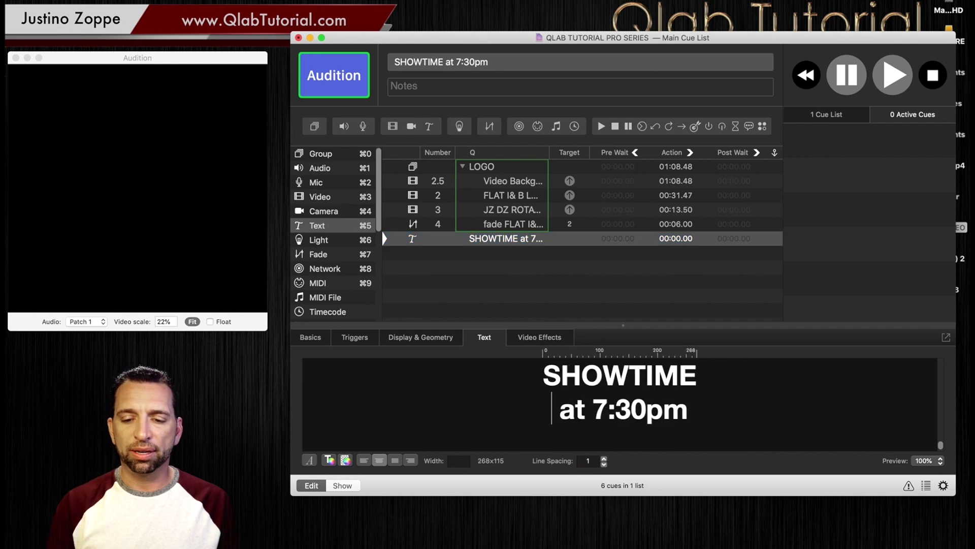
pyautogui.moveTo(591, 409); pyautogui.dragTo(526, 413)
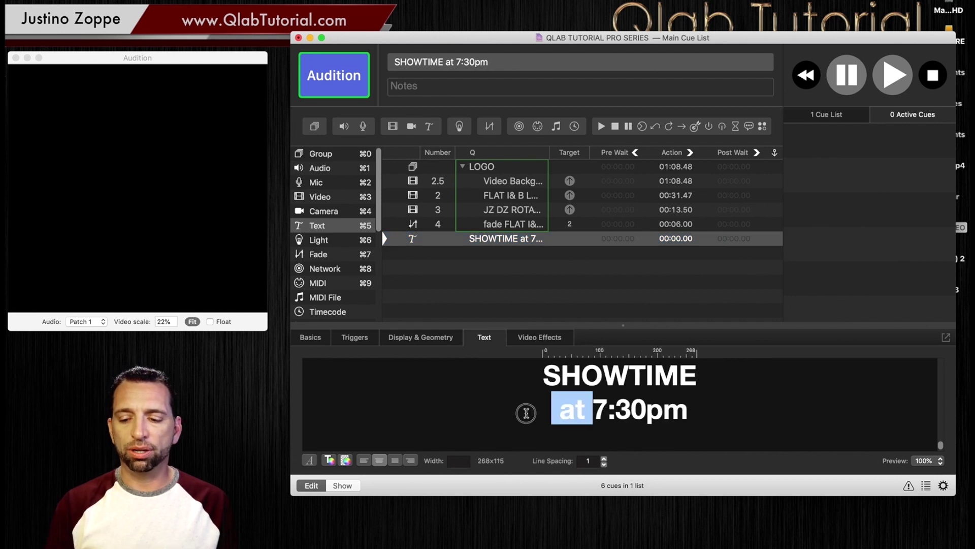
pyautogui.press('BackSpace')
pyautogui.press('super+Right')
pyautogui.write('&')
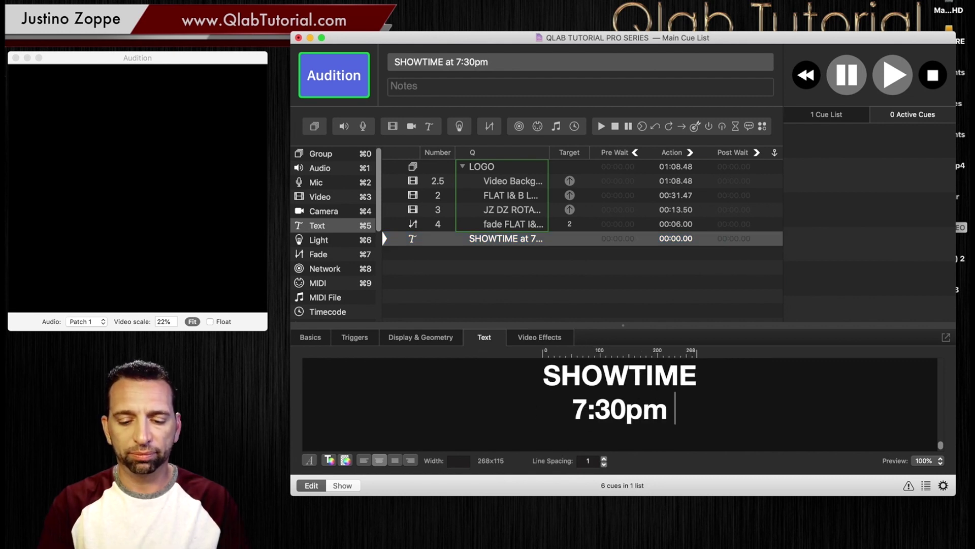
pyautogui.write(' 9:')
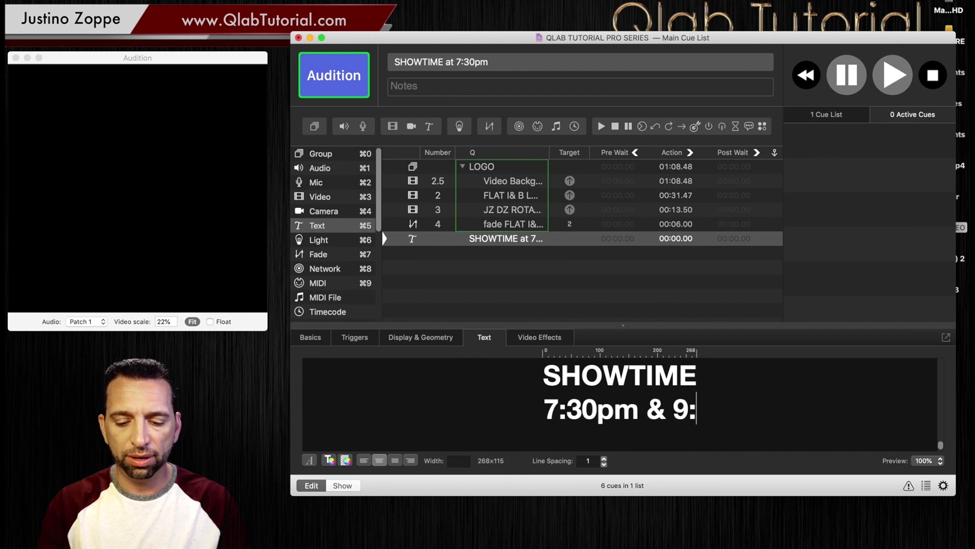
pyautogui.write('30pm')
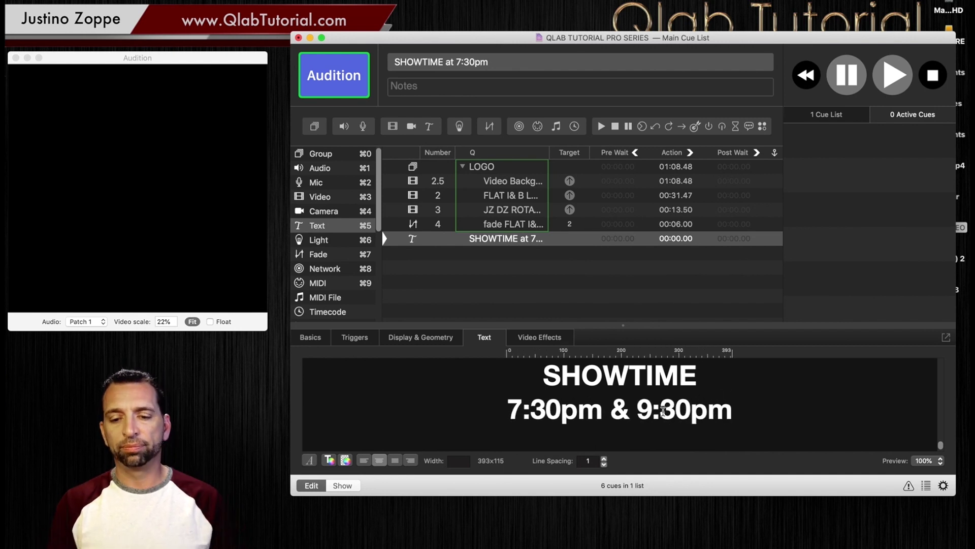
pyautogui.click(606, 413)
pyautogui.press('BackSpace')
pyautogui.press('BackSpace')
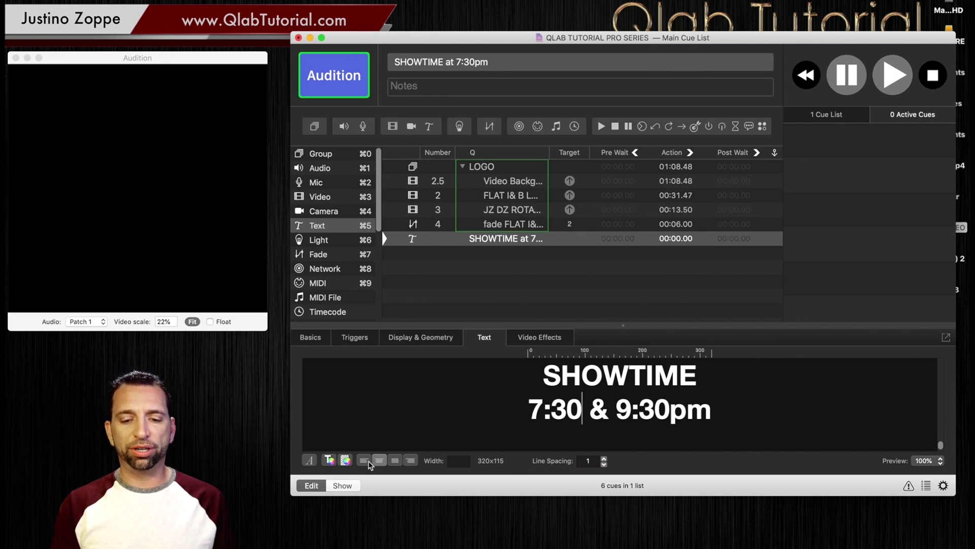
pyautogui.click(364, 460)
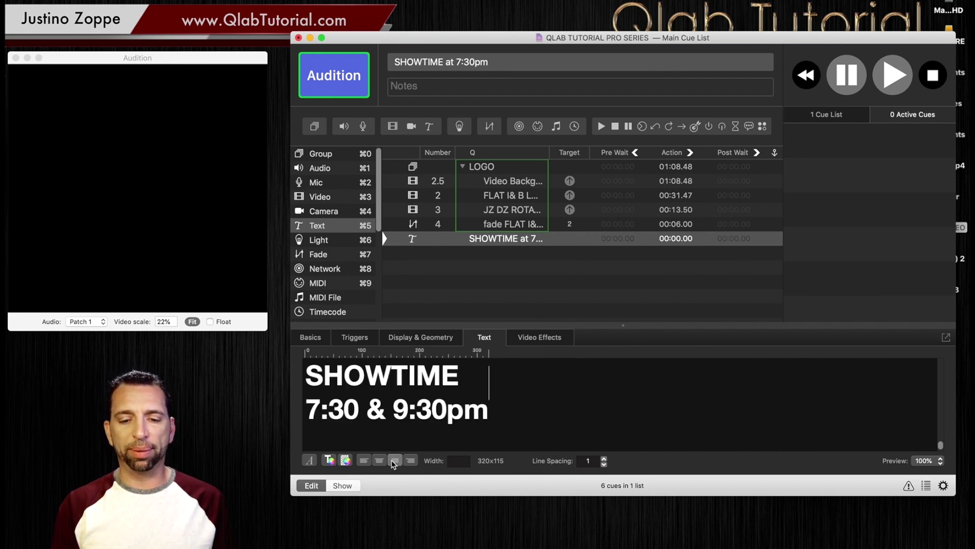
pyautogui.click(378, 462)
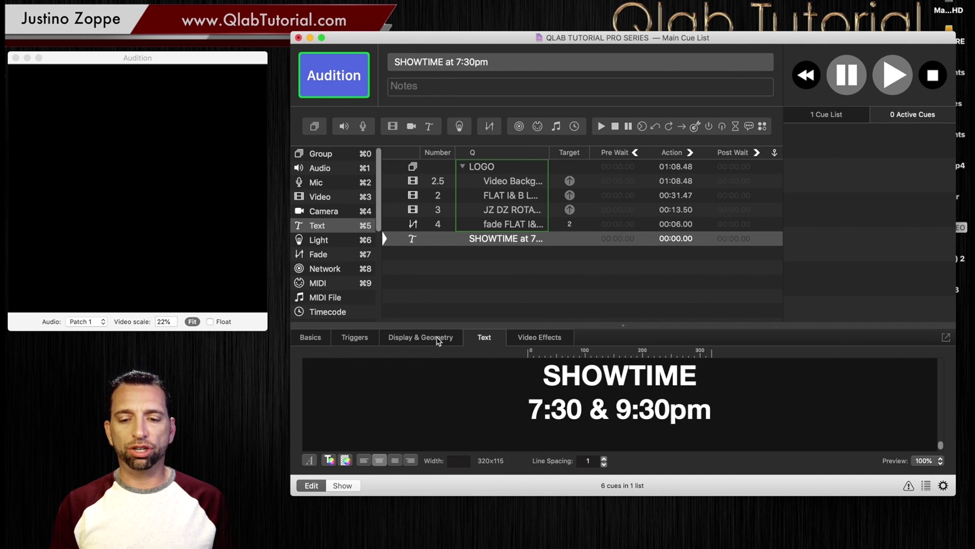
# Set all of the SHOWTIME text to Futura Bold
pyautogui.tripleClick(551, 390)
pyautogui.press('super+a')
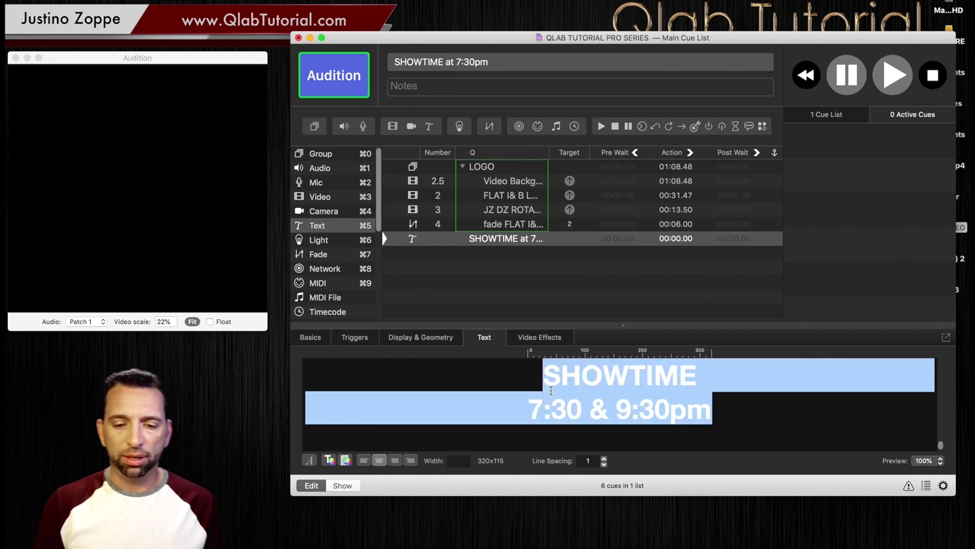
pyautogui.click(311, 461)
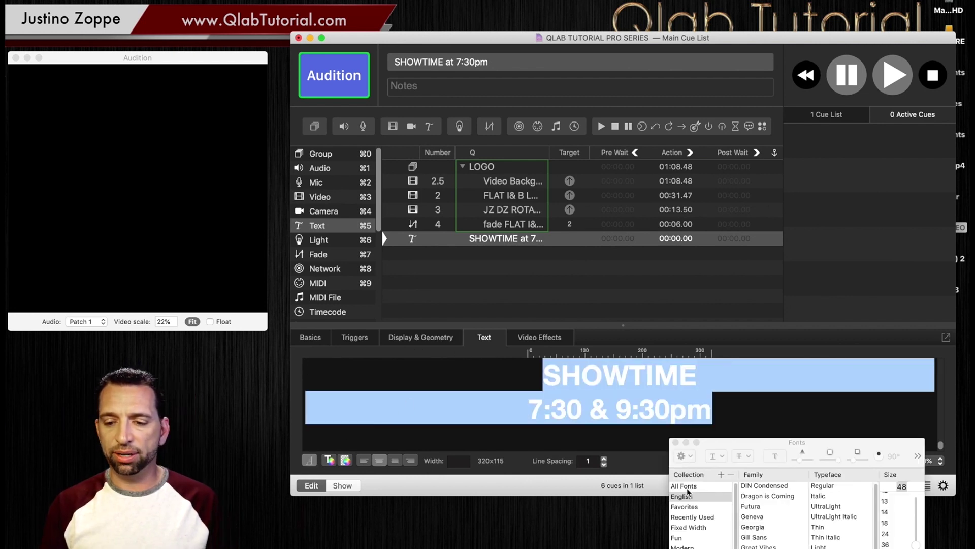
pyautogui.click(761, 507)
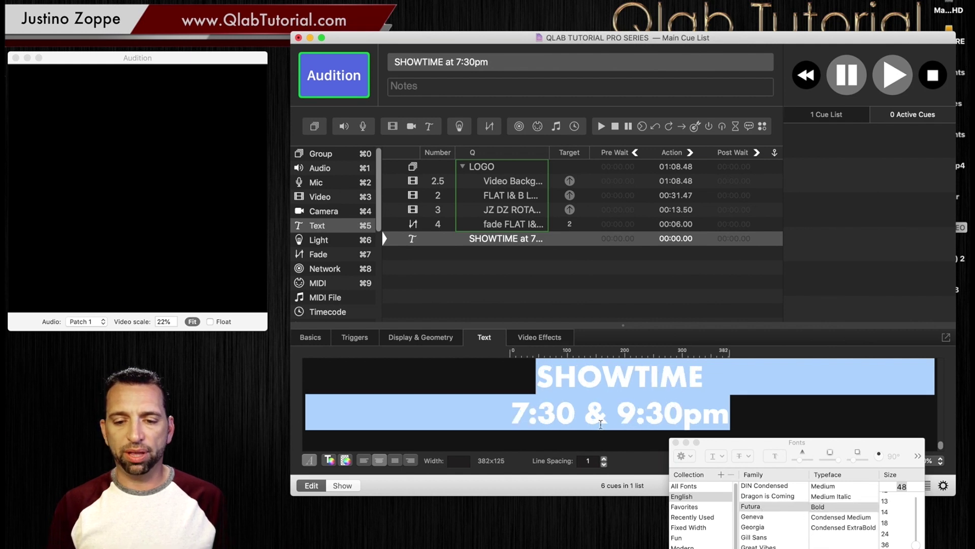
pyautogui.click(436, 339)
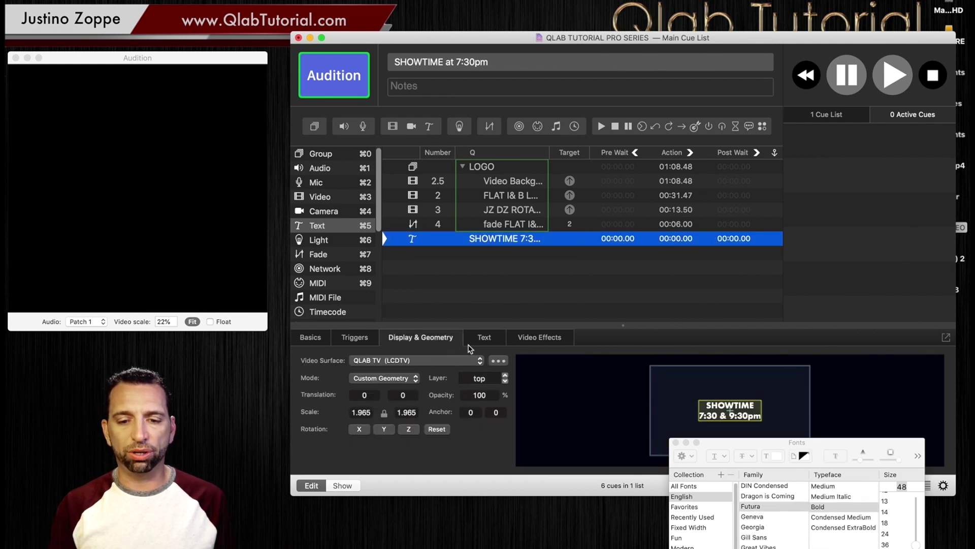
pyautogui.click(482, 341)
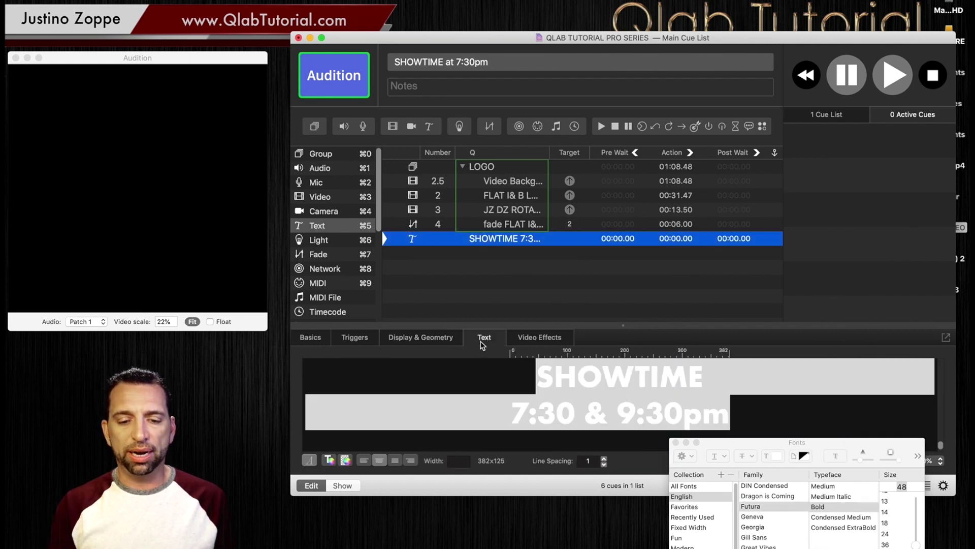
pyautogui.click(329, 461)
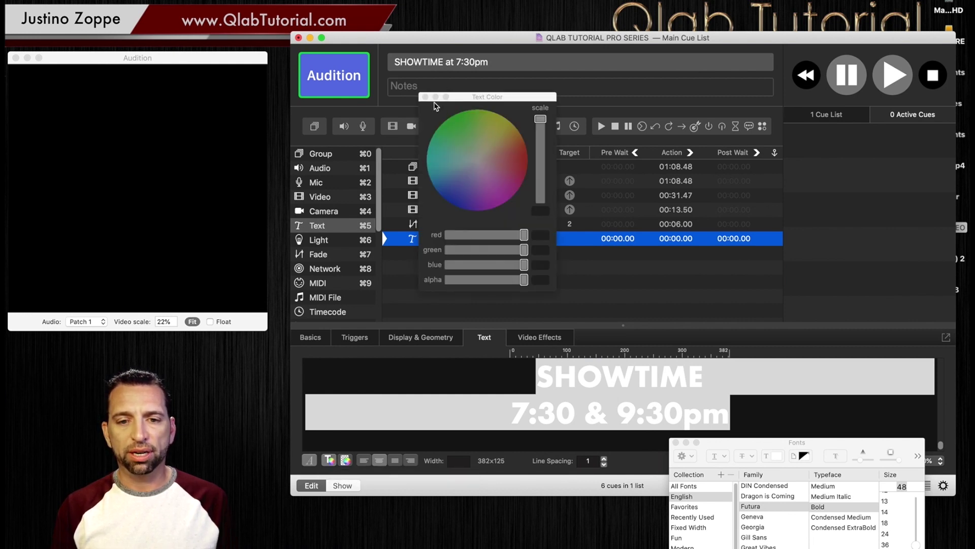
pyautogui.click(425, 96)
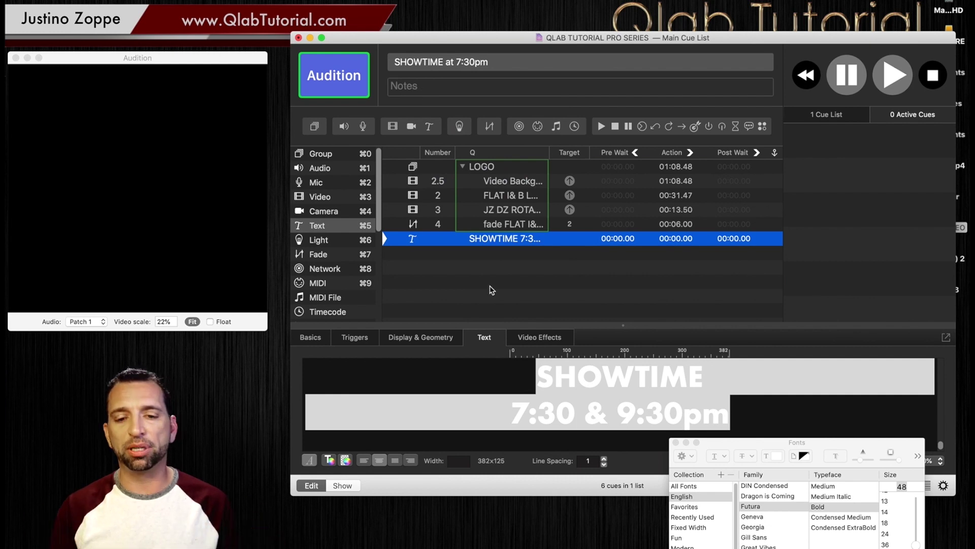
pyautogui.click(491, 290)
# Play the LOGO group and fire the SHOWTIME text cue
pyautogui.click(495, 169)
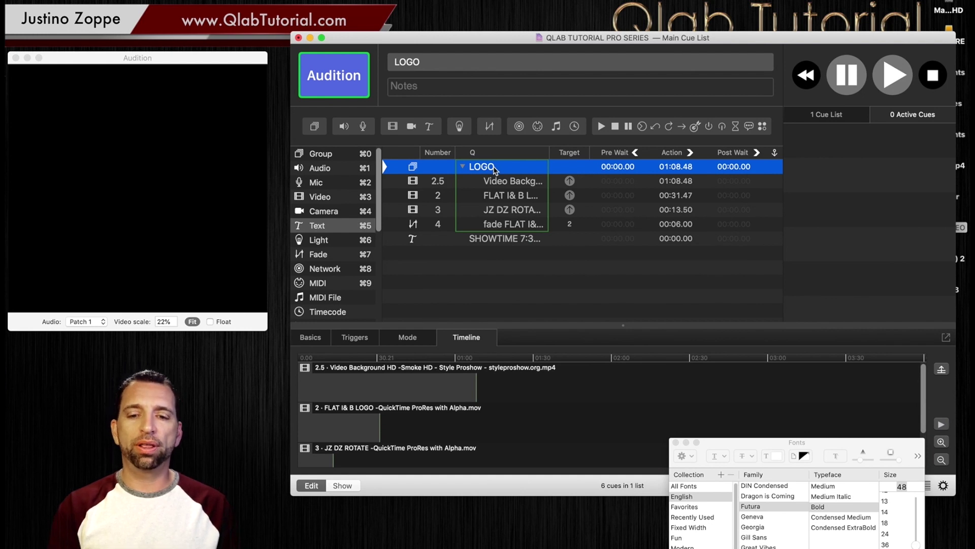
pyautogui.press('space')
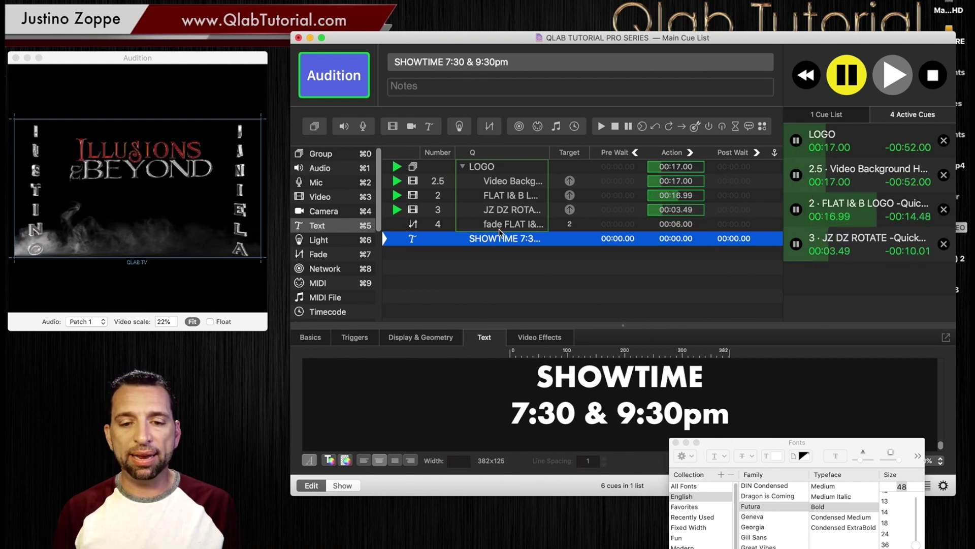
pyautogui.press('space')
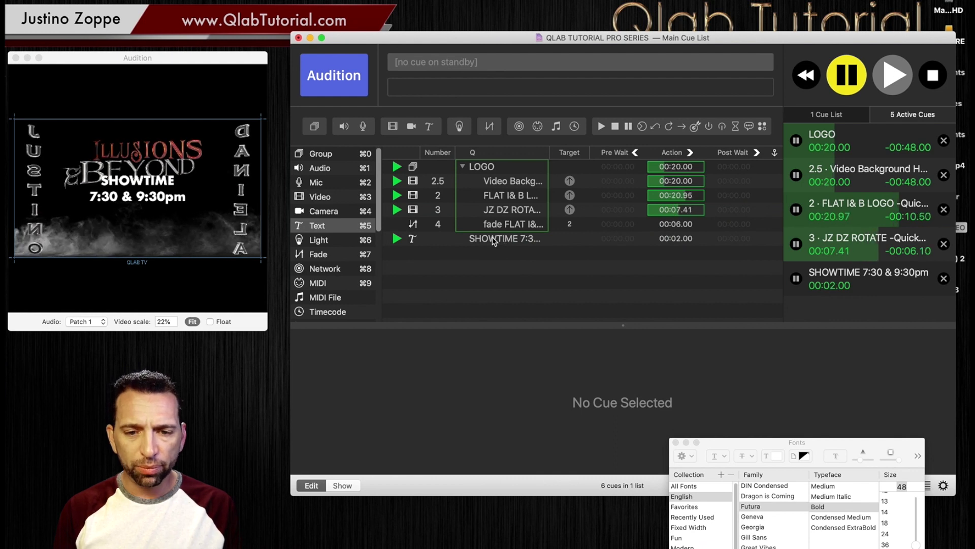
pyautogui.click(495, 241)
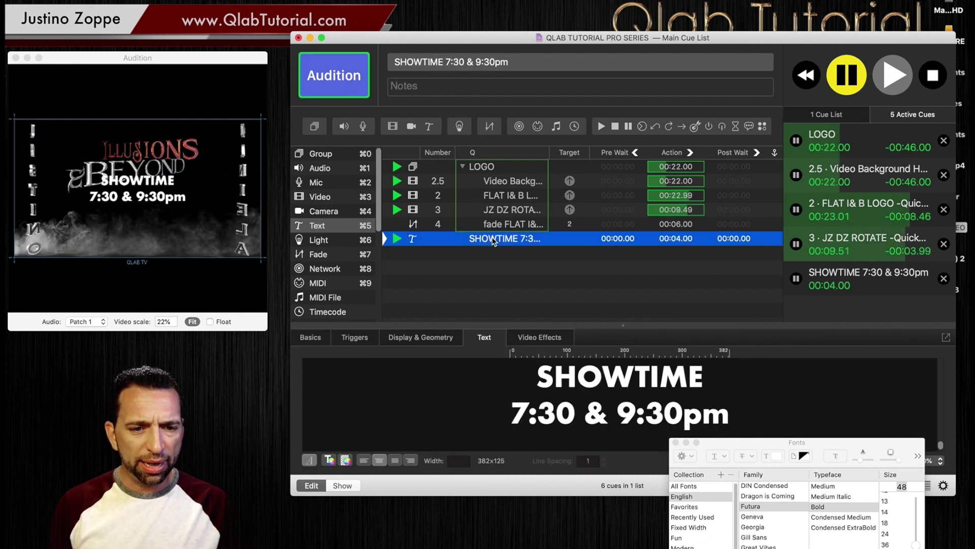
# Enlarge and fit the Audition preview, then shrink it back and refit at 33%
pyautogui.click(192, 322)
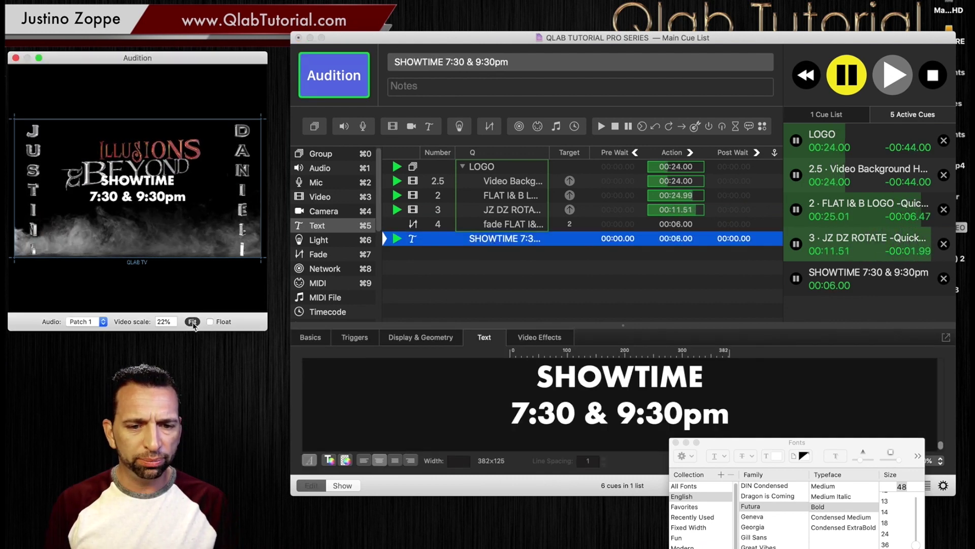
pyautogui.click(39, 58)
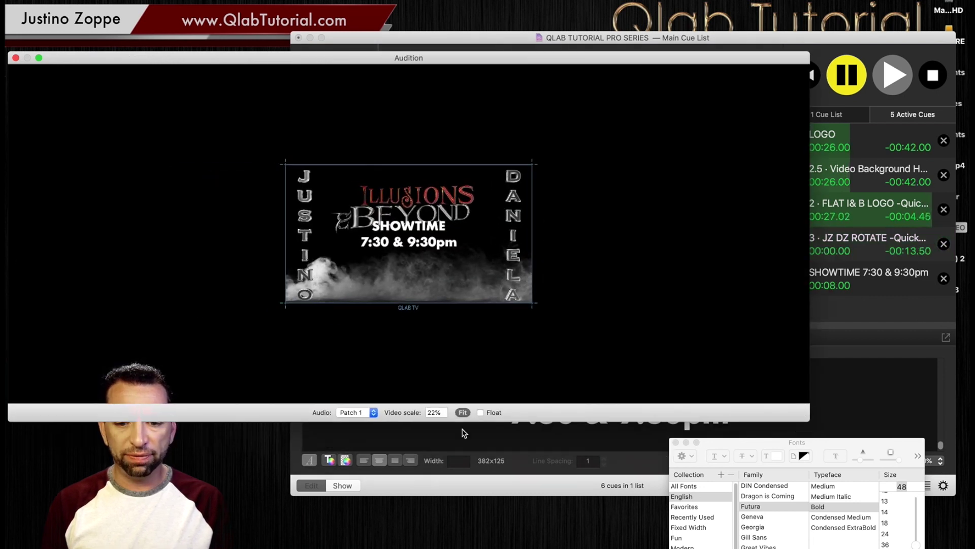
pyautogui.click(463, 412)
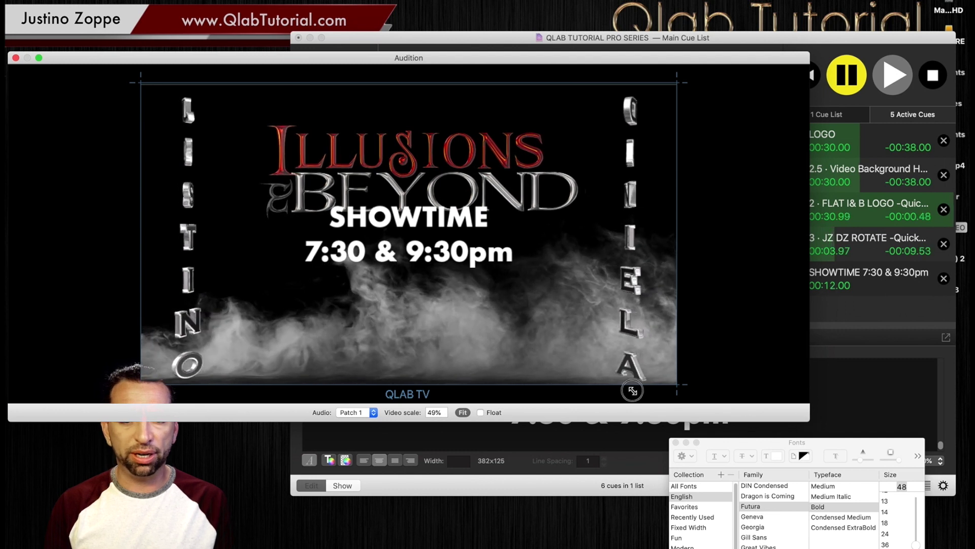
pyautogui.click(39, 57)
pyautogui.click(256, 372)
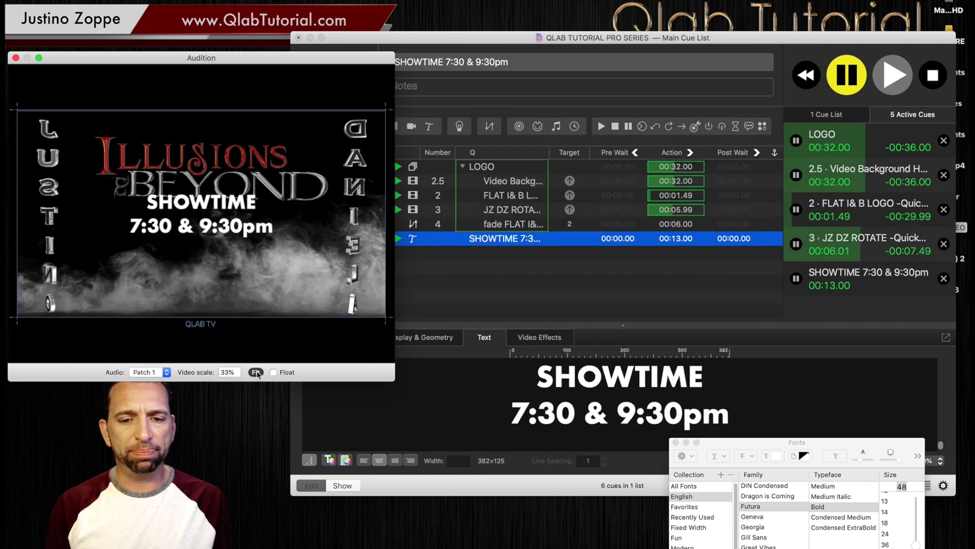
# Stop all running cues and return to editing the SHOWTIME text
pyautogui.click(435, 337)
pyautogui.click(436, 338)
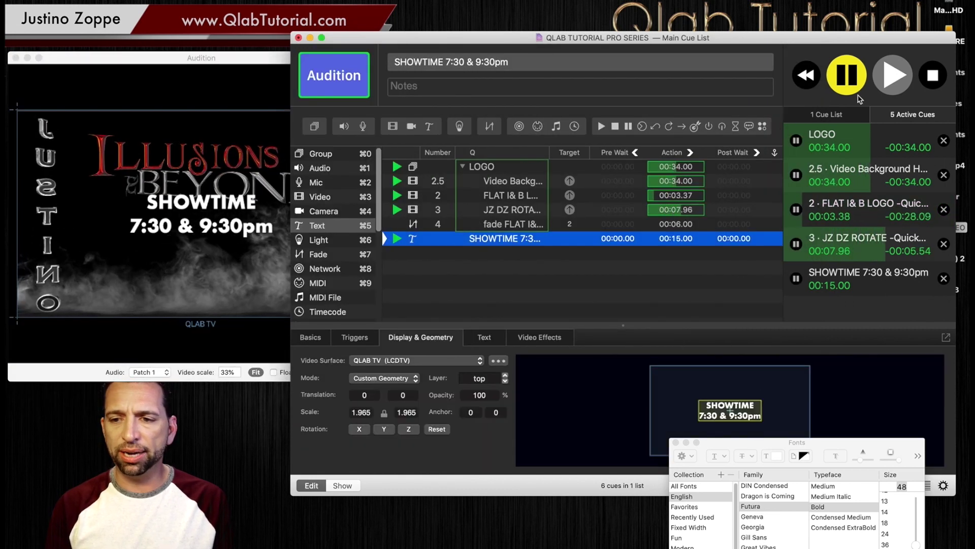
pyautogui.press('Escape')
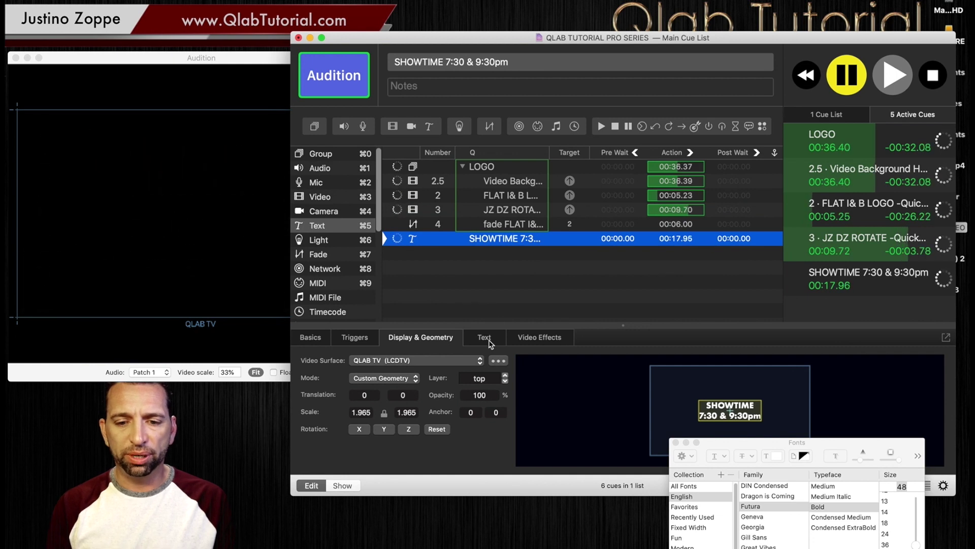
pyautogui.click(485, 338)
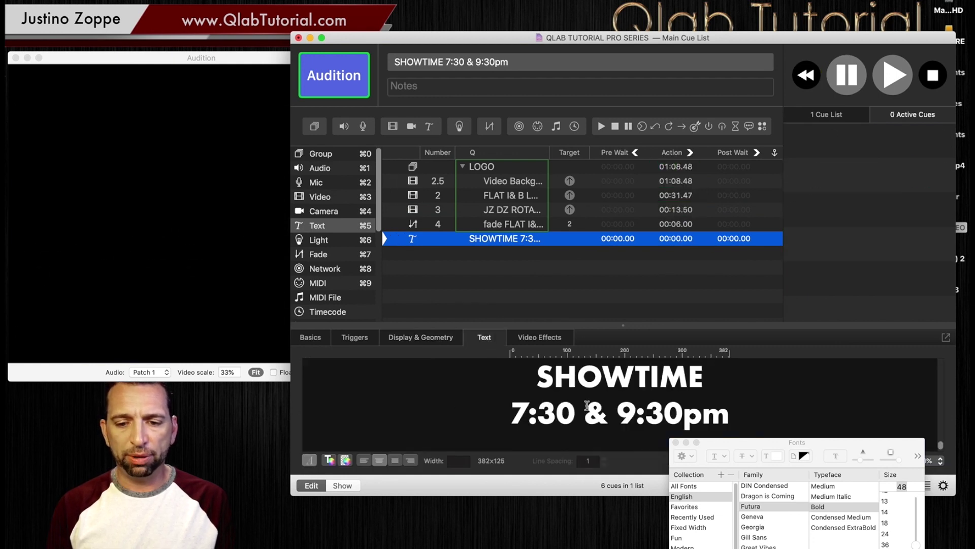
pyautogui.click(587, 405)
# Set all the SHOWTIME text to font size 200
pyautogui.press('super+a')
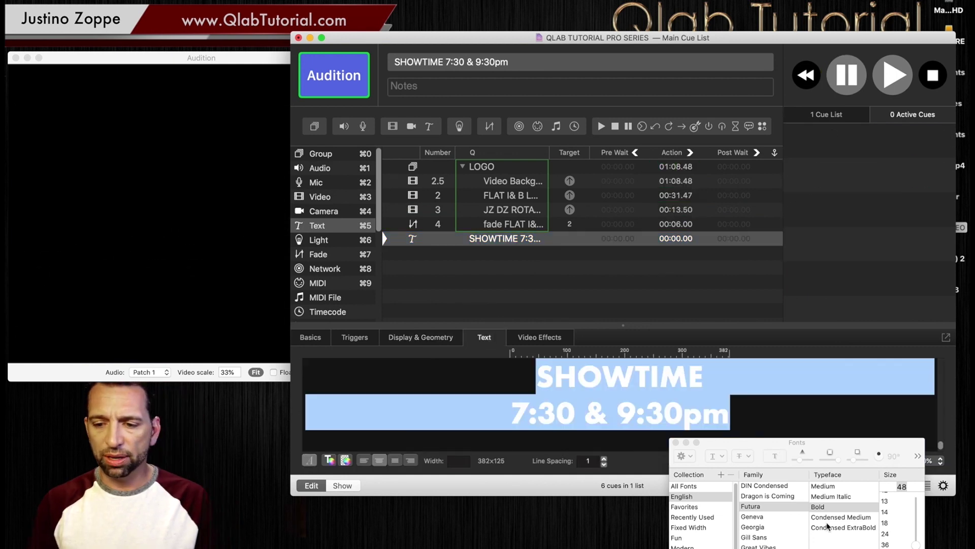
pyautogui.moveTo(860, 445); pyautogui.dragTo(820, 362)
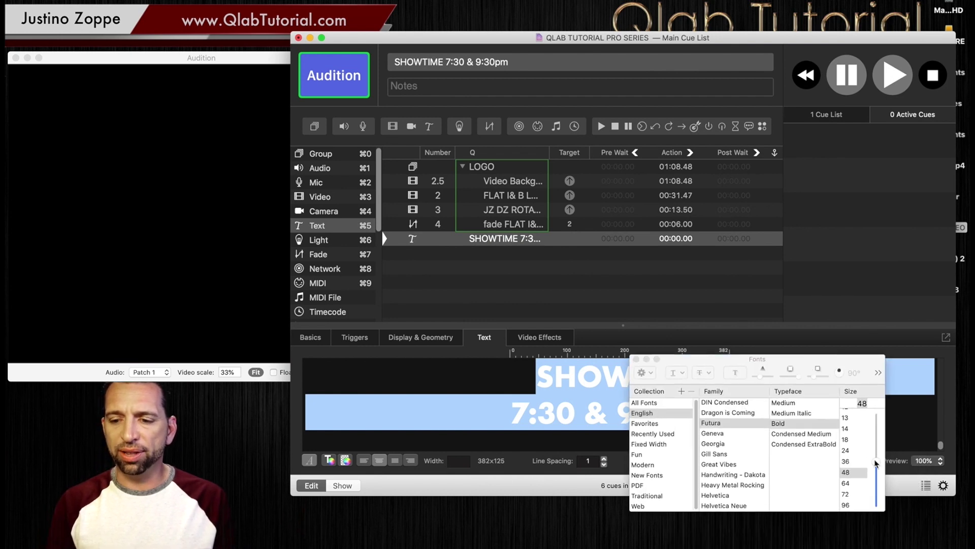
pyautogui.moveTo(876, 464); pyautogui.dragTo(877, 322)
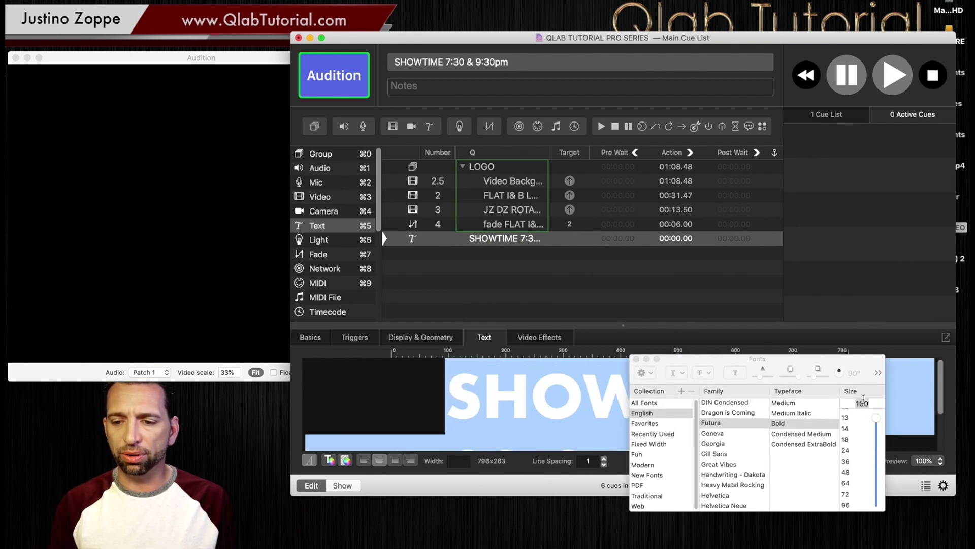
pyautogui.click(861, 403)
pyautogui.write('200')
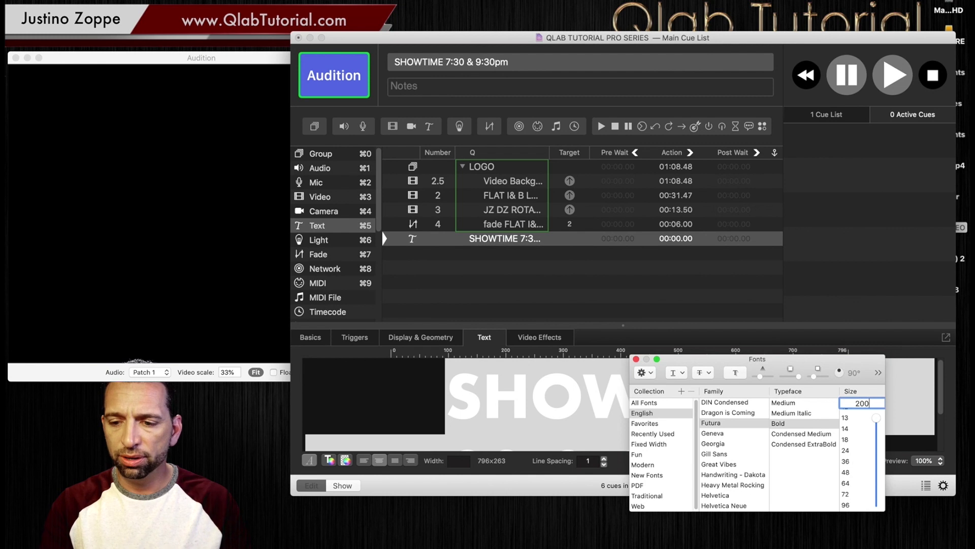
pyautogui.press('Return')
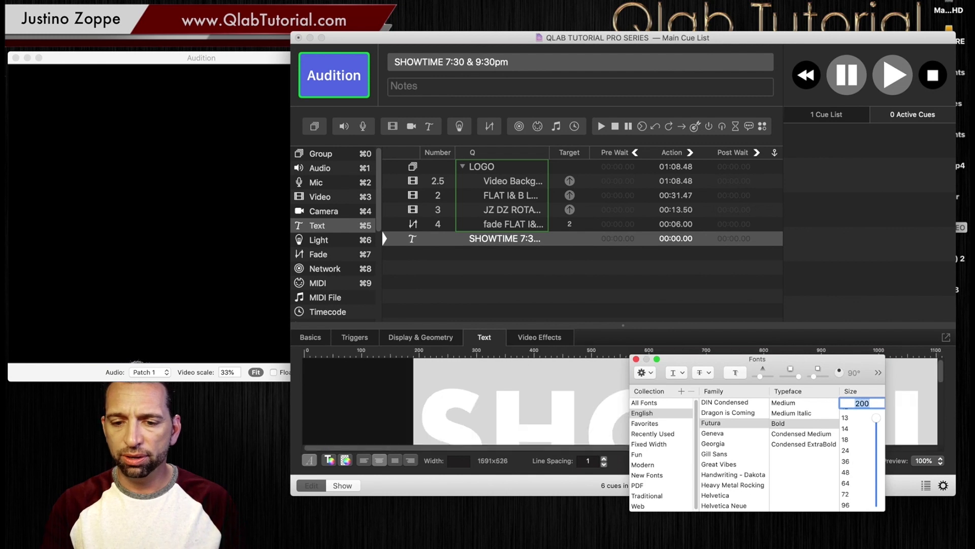
pyautogui.click(637, 359)
# Reduce the cue's scale to 0.911 so the text fits the frame
pyautogui.click(445, 336)
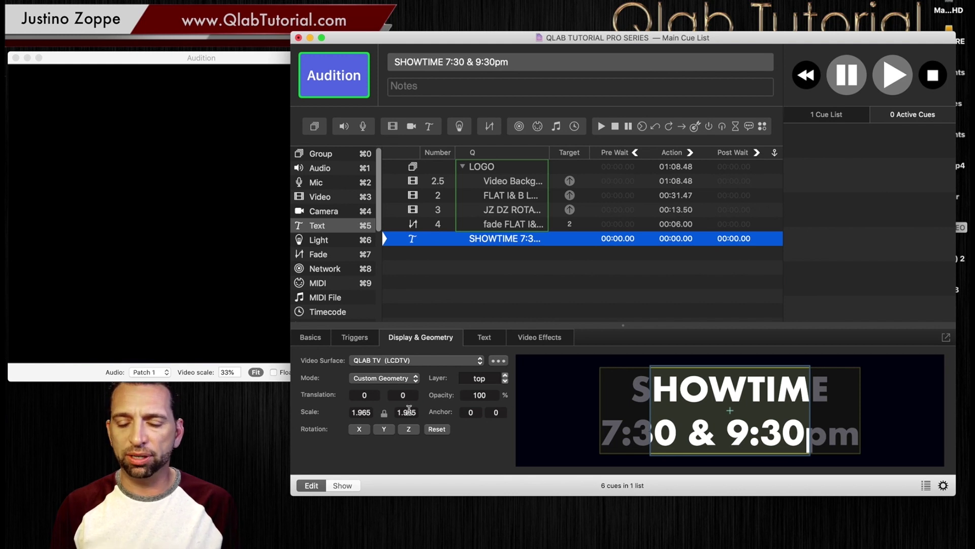
pyautogui.moveTo(409, 409); pyautogui.dragTo(409, 460)
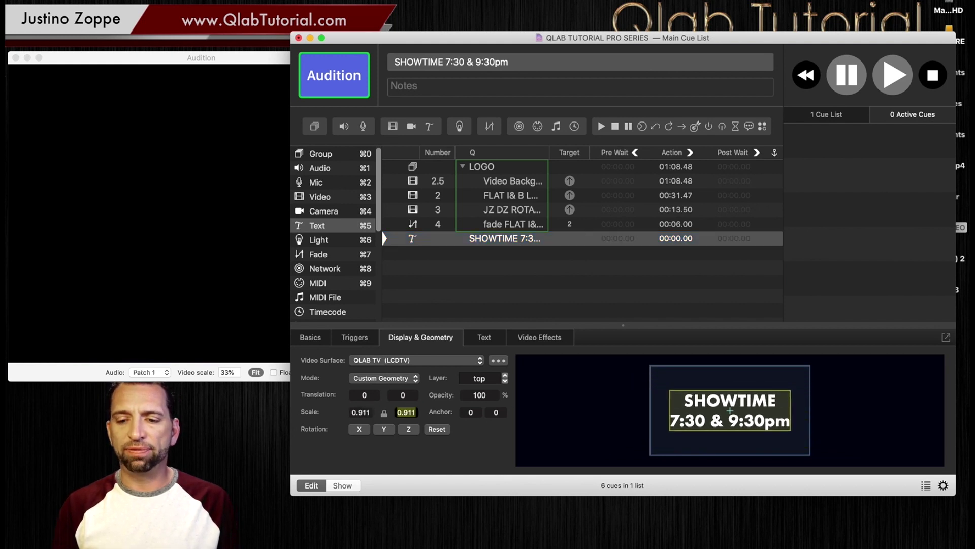
pyautogui.click(511, 252)
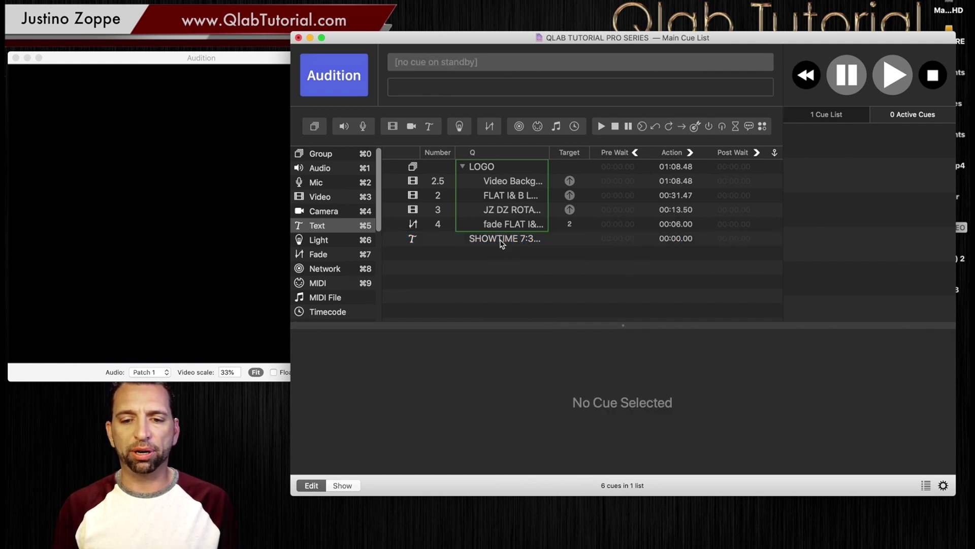
# Move the SHOWTIME cue into the LOGO group and play it with the audition window floating
pyautogui.click(501, 243)
pyautogui.moveTo(500, 240); pyautogui.dragTo(507, 232)
pyautogui.click(495, 167)
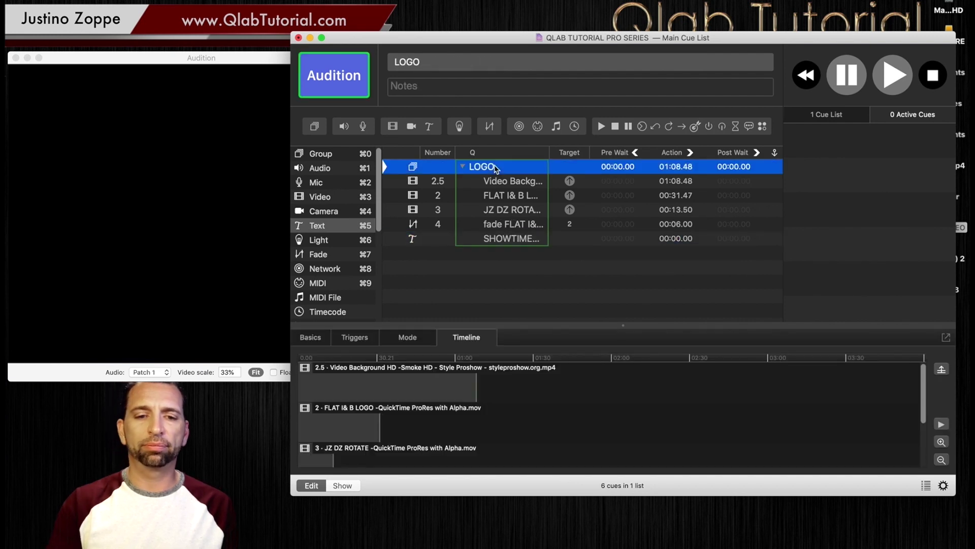
pyautogui.press('space')
pyautogui.click(212, 58)
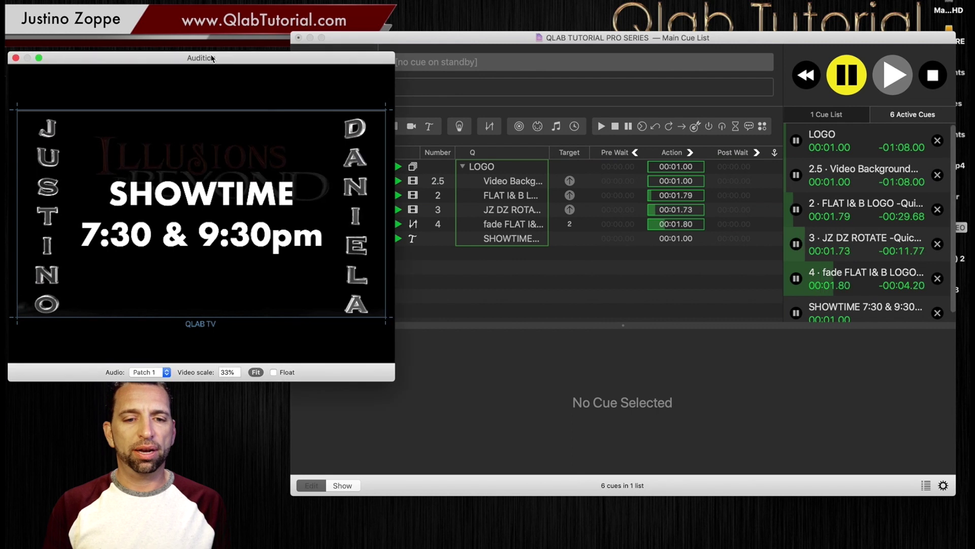
pyautogui.click(274, 372)
pyautogui.click(483, 311)
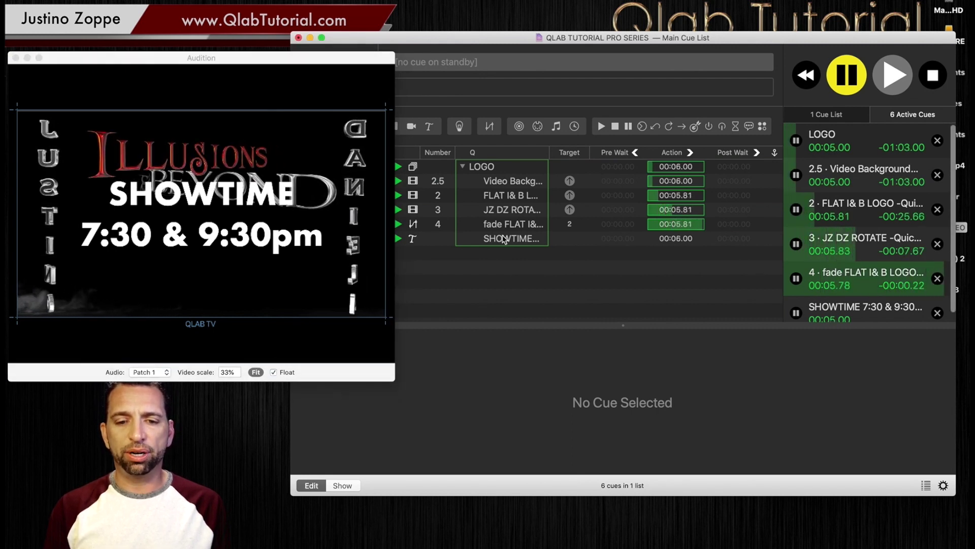
# Scale the SHOWTIME text to 0.42 and place it below the logo at 3.4, -118.3
pyautogui.click(504, 239)
pyautogui.click(592, 396)
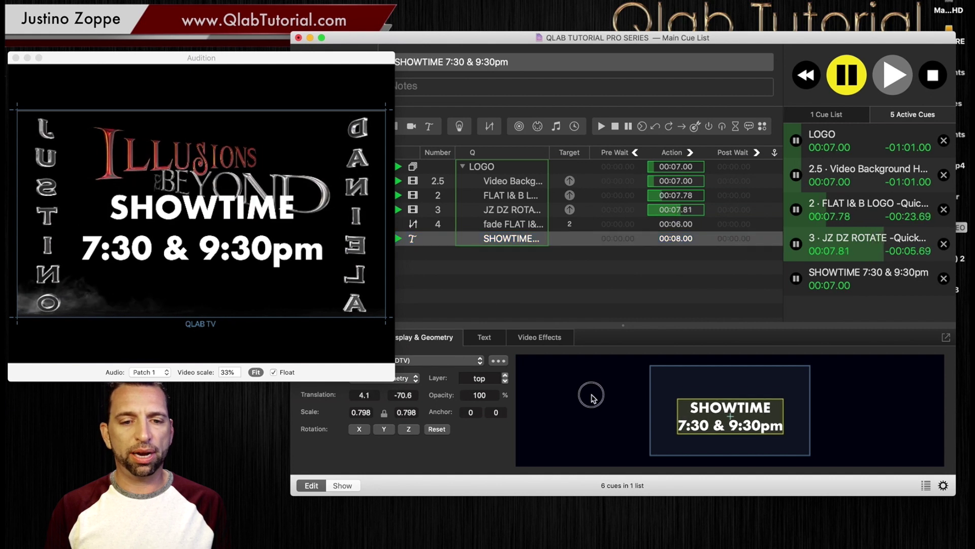
pyautogui.scroll(-5, 406, 412)
pyautogui.scroll(-7, 407, 412)
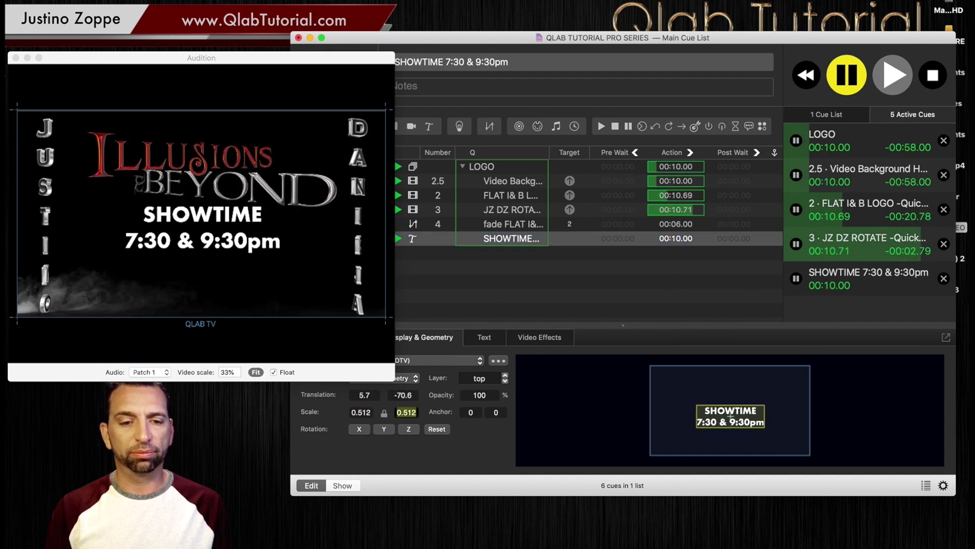
pyautogui.moveTo(561, 416); pyautogui.dragTo(559, 417)
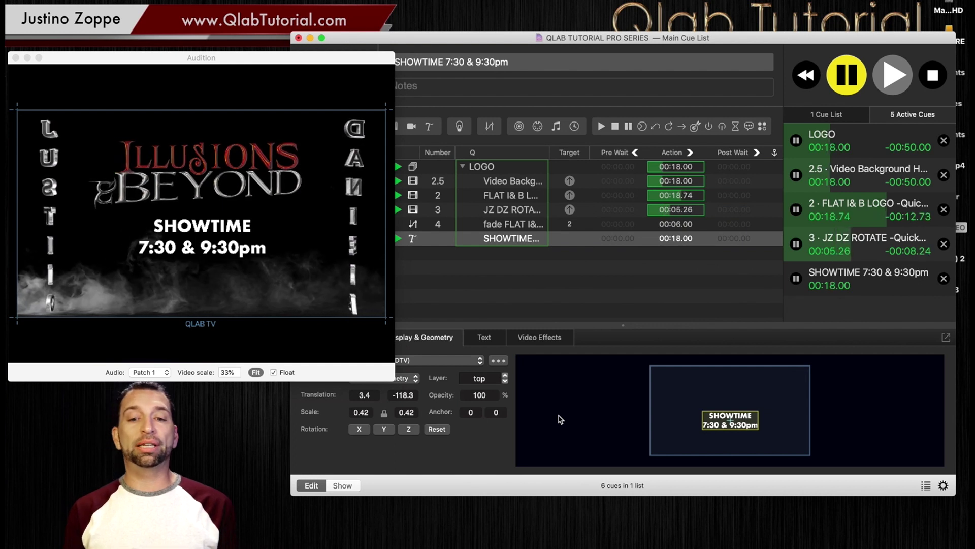
# Live-retype the playing text as 'Thank you' followed by a person's name
pyautogui.click(486, 337)
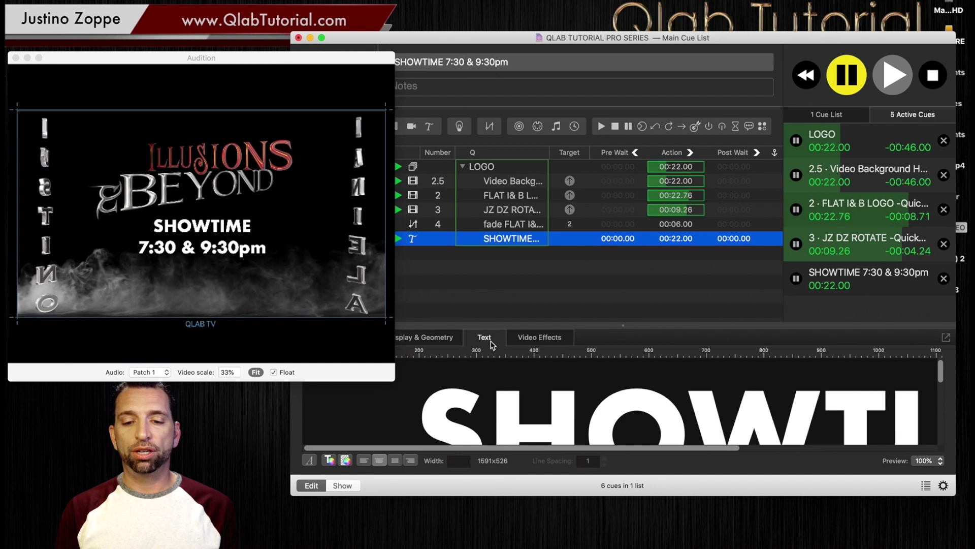
pyautogui.click(637, 406)
pyautogui.press('super+a')
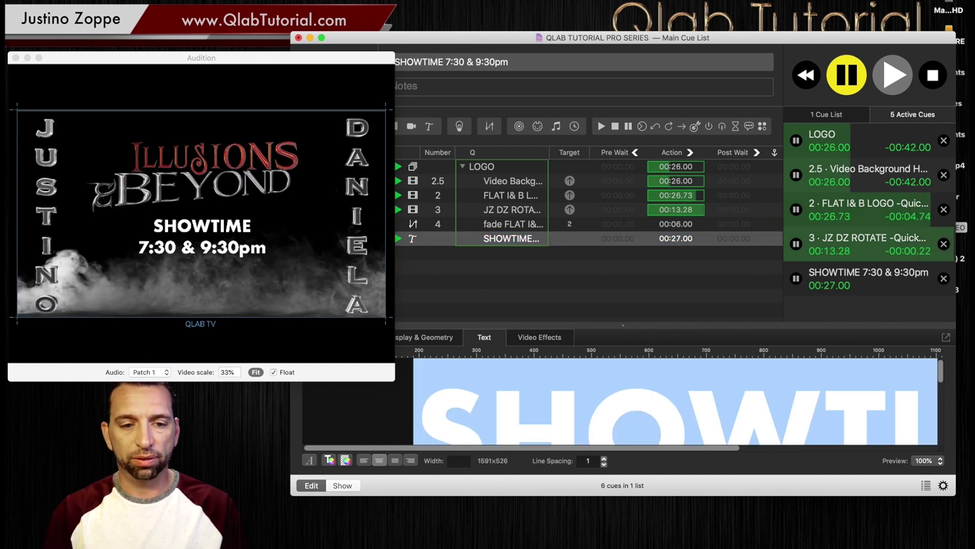
pyautogui.write('Thanks')
pyautogui.press('BackSpace')
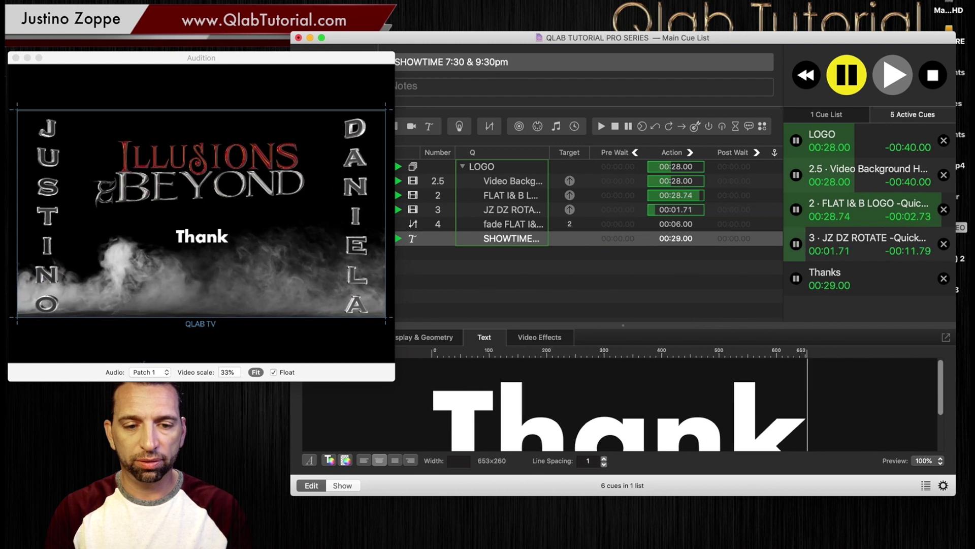
pyautogui.write('you J')
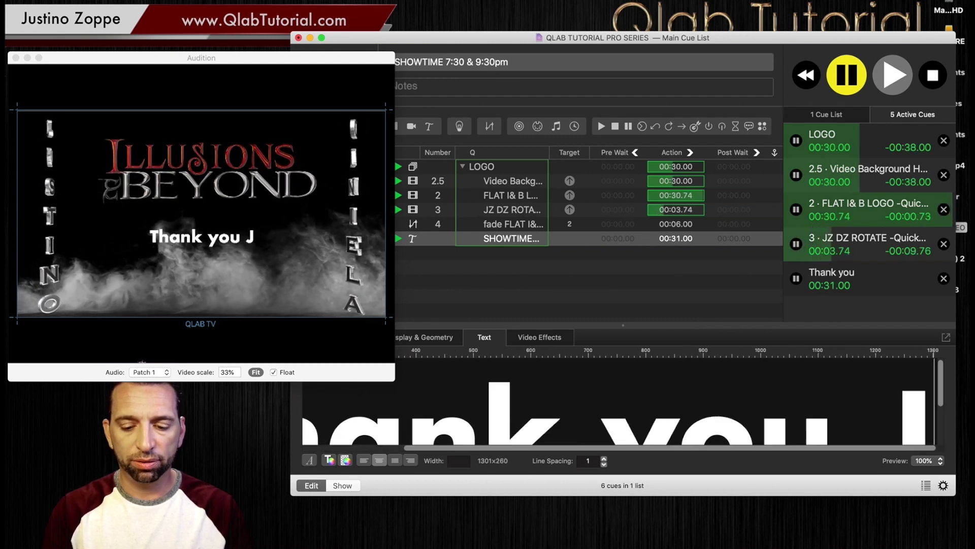
pyautogui.write('immy!')
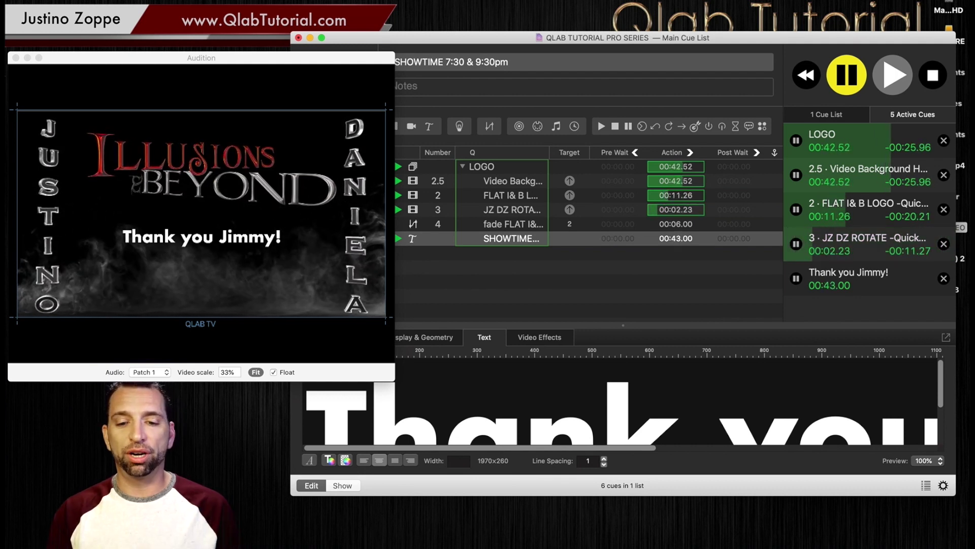
# Replace the message with 'YOU ARE A WINNER!'
pyautogui.tripleClick(657, 444)
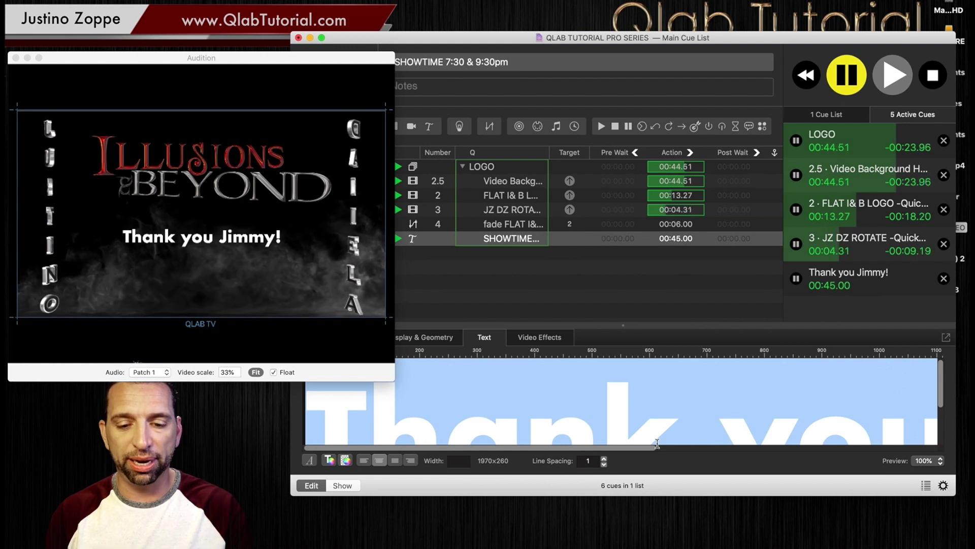
pyautogui.write('YOU ARE A WINNRER')
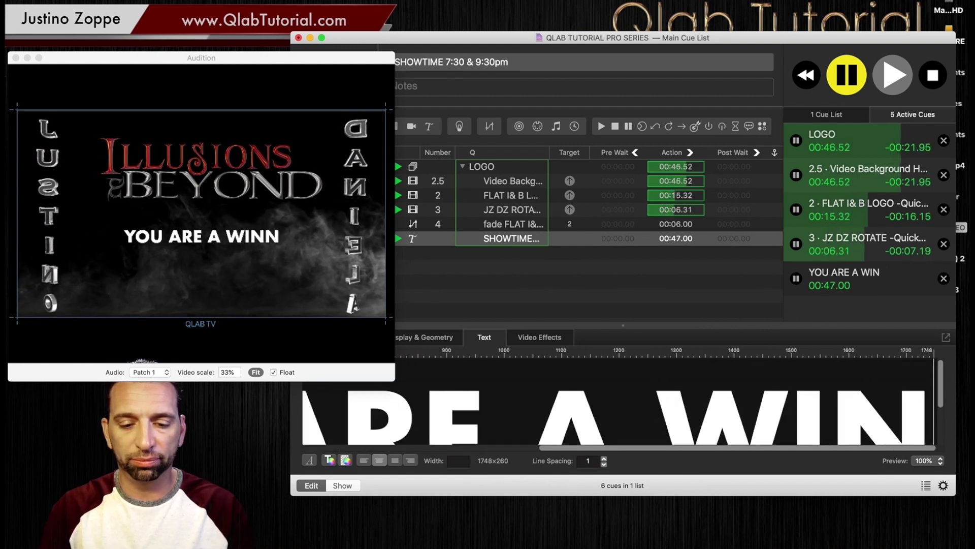
pyautogui.press('BackSpace')
pyautogui.press('BackSpace')
pyautogui.press('BackSpace')
pyautogui.press('BackSpace')
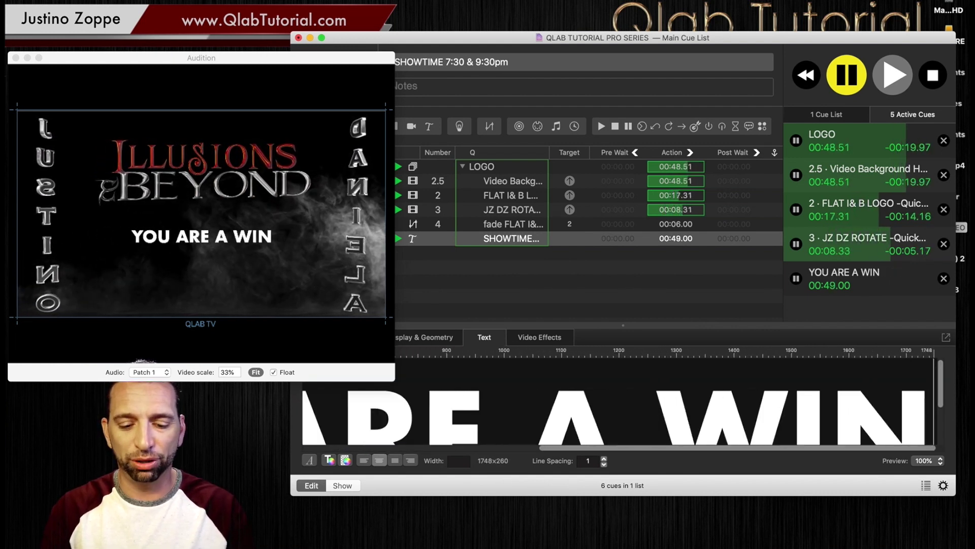
pyautogui.write('NER!')
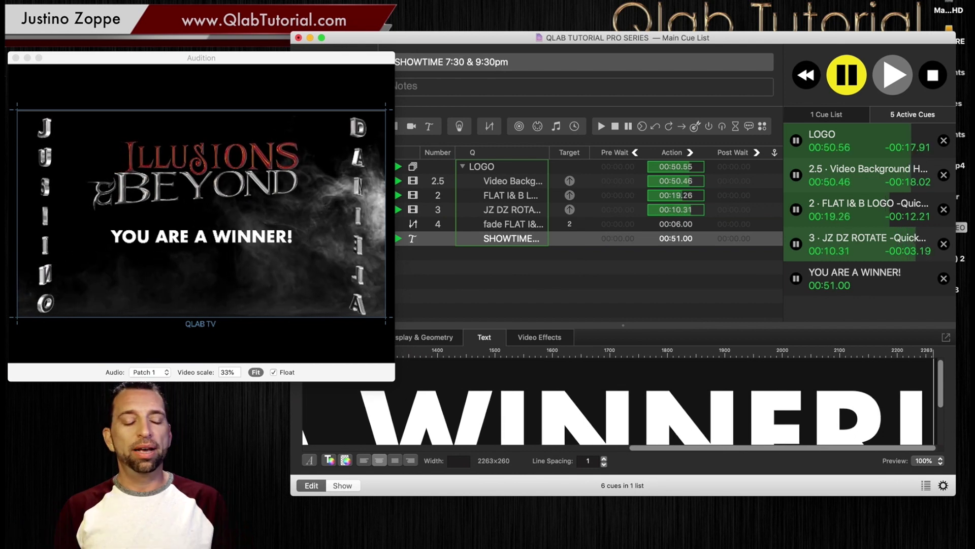
# Delete the message, then undo back through earlier versions of the text
pyautogui.press('super+a')
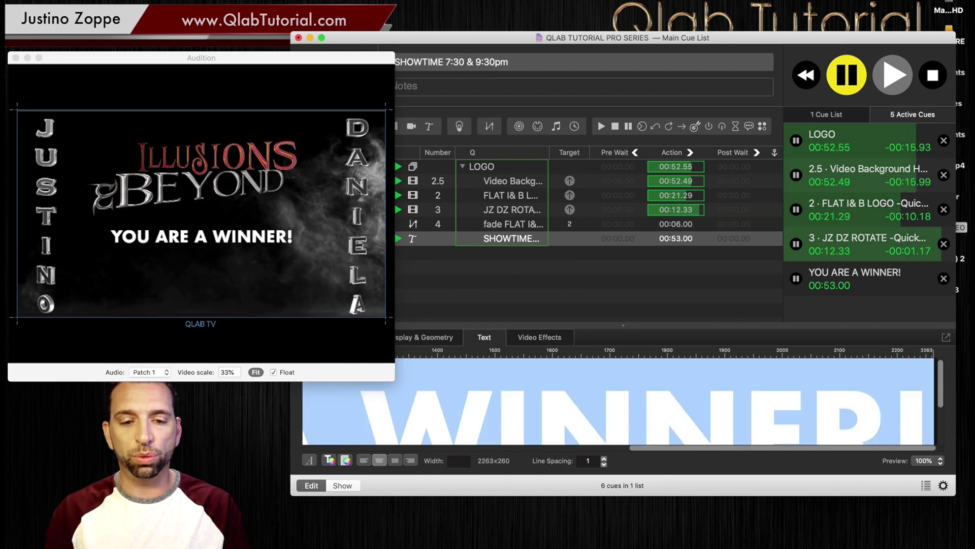
pyautogui.press('BackSpace')
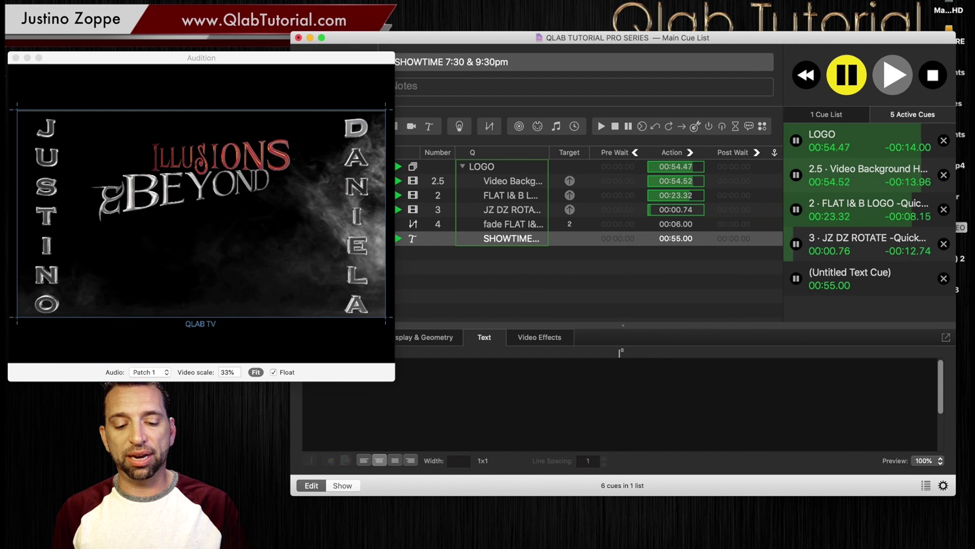
pyautogui.press('super+z')
pyautogui.press('super+z')
pyautogui.press('super+z')
pyautogui.press('super+z')
pyautogui.press('super+z')
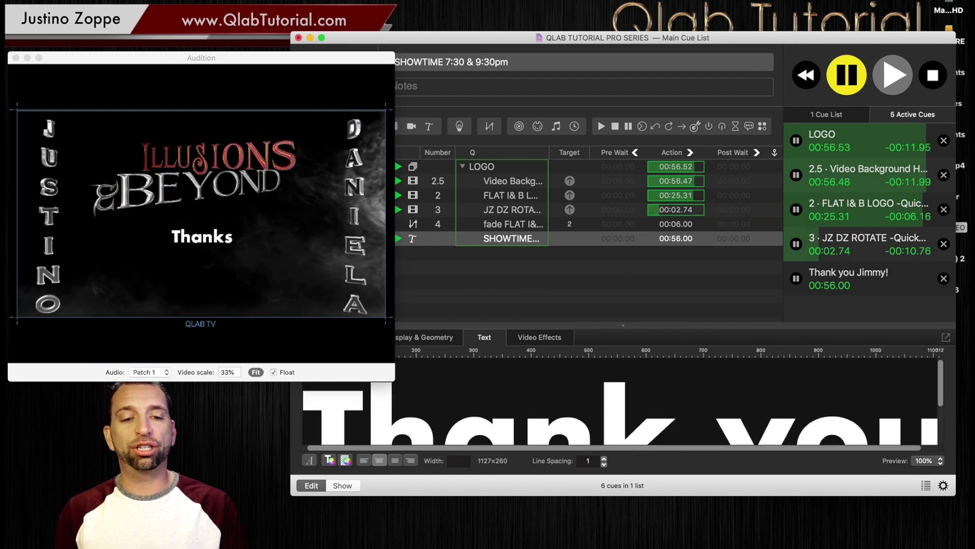
pyautogui.press('super+z')
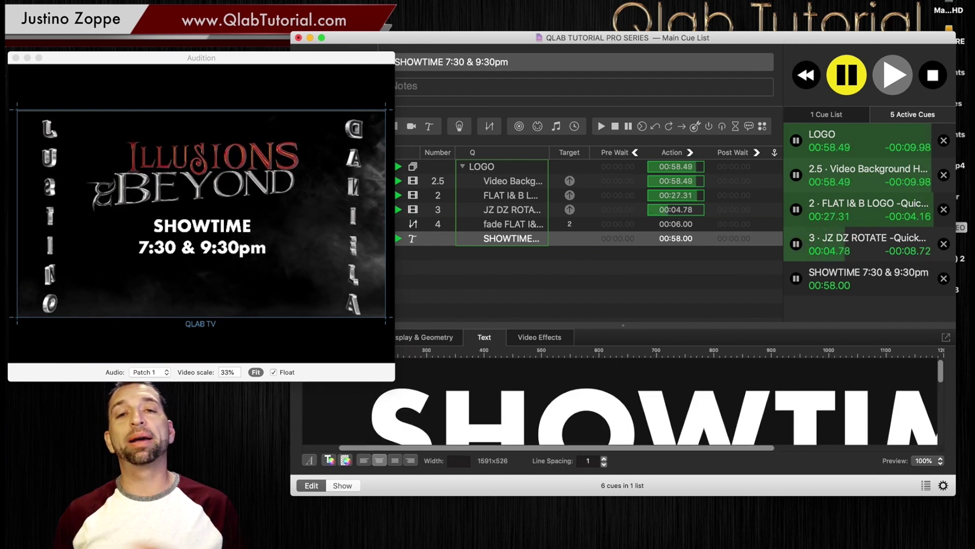